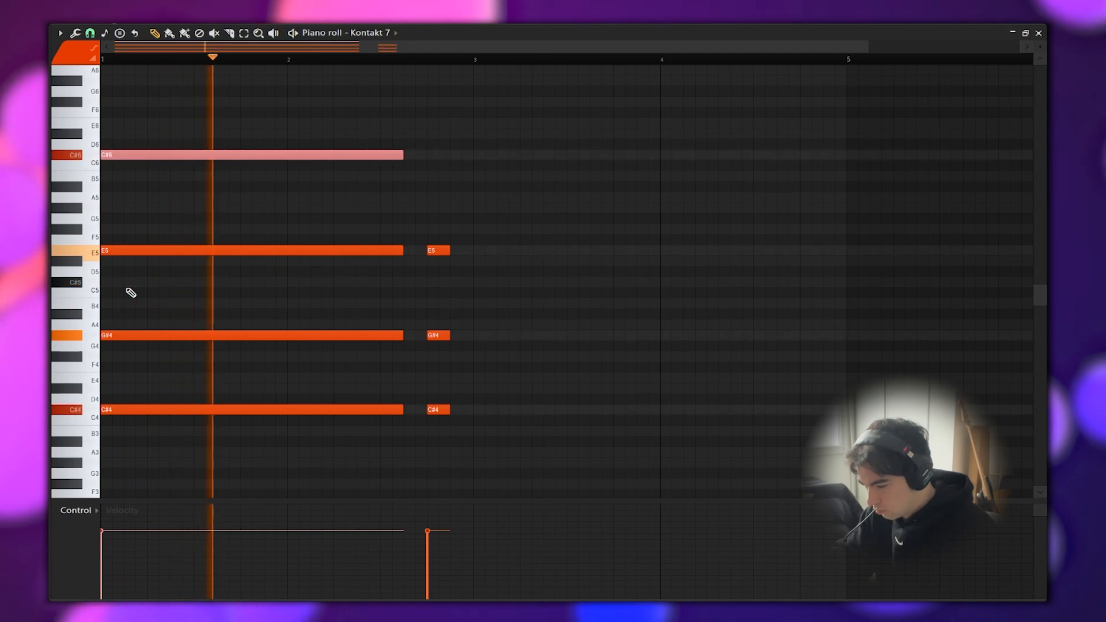
Replace the duplicated F#4, C#5, A5 and E6 chord after bar 4 with a D#5, G#5, B5 and D#6 chord
{"action": "key", "text": "ctrl+d"}
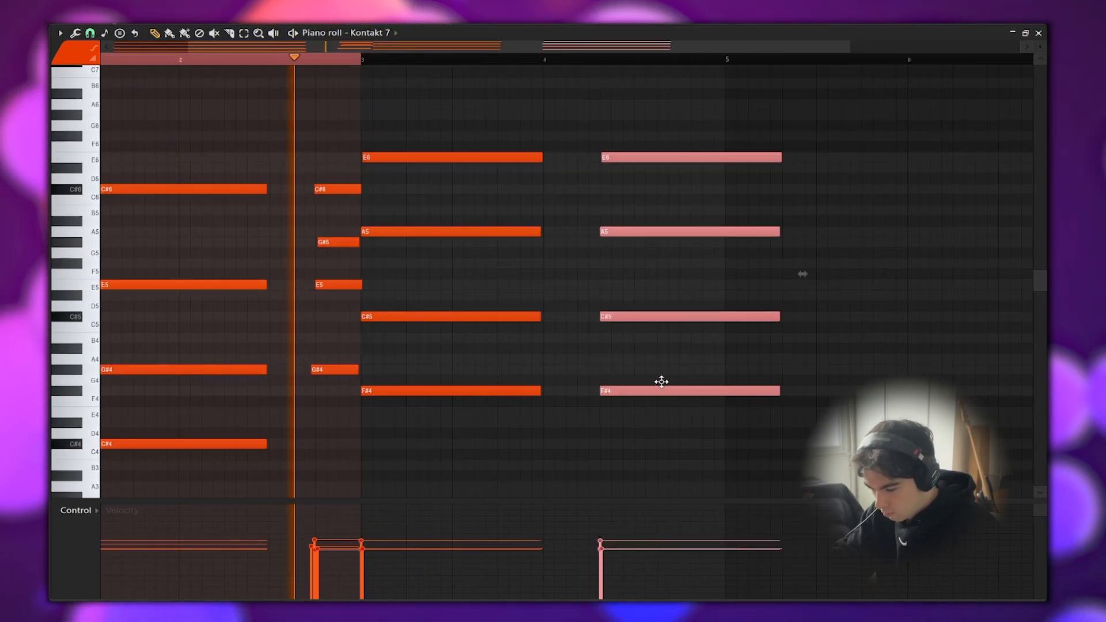
{"action": "left_click_drag", "start_coordinate": [662, 382], "coordinate": [610, 387]}
{"action": "right_click", "coordinate": [610, 390]}
{"action": "right_click", "coordinate": [604, 316]}
{"action": "right_click", "coordinate": [602, 232]}
{"action": "right_click", "coordinate": [599, 163]}
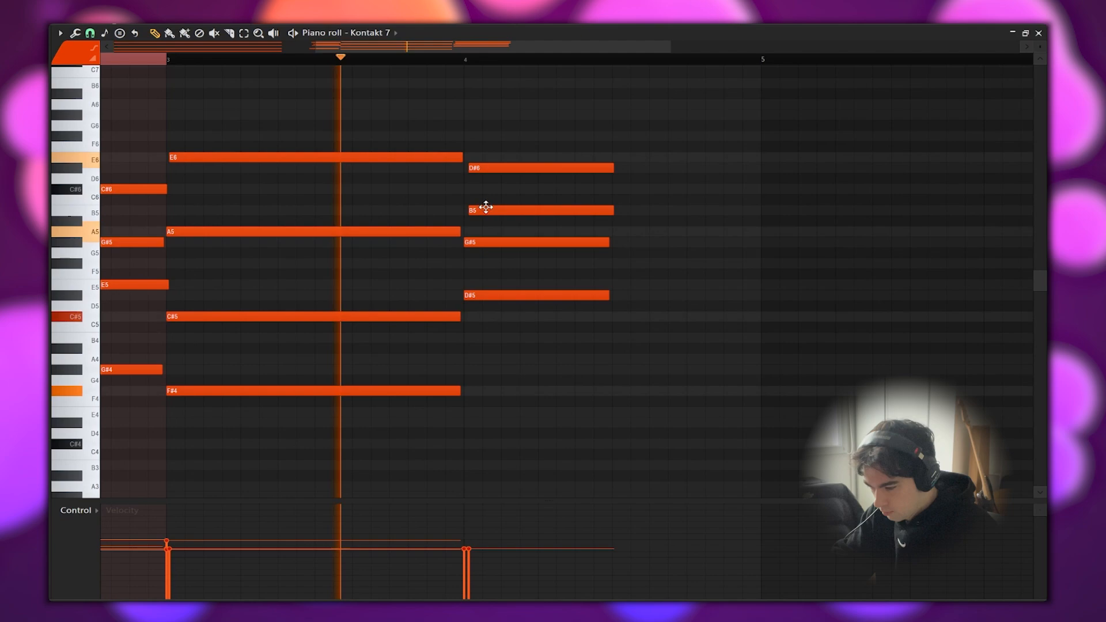
{"action": "left_click", "coordinate": [493, 210]}
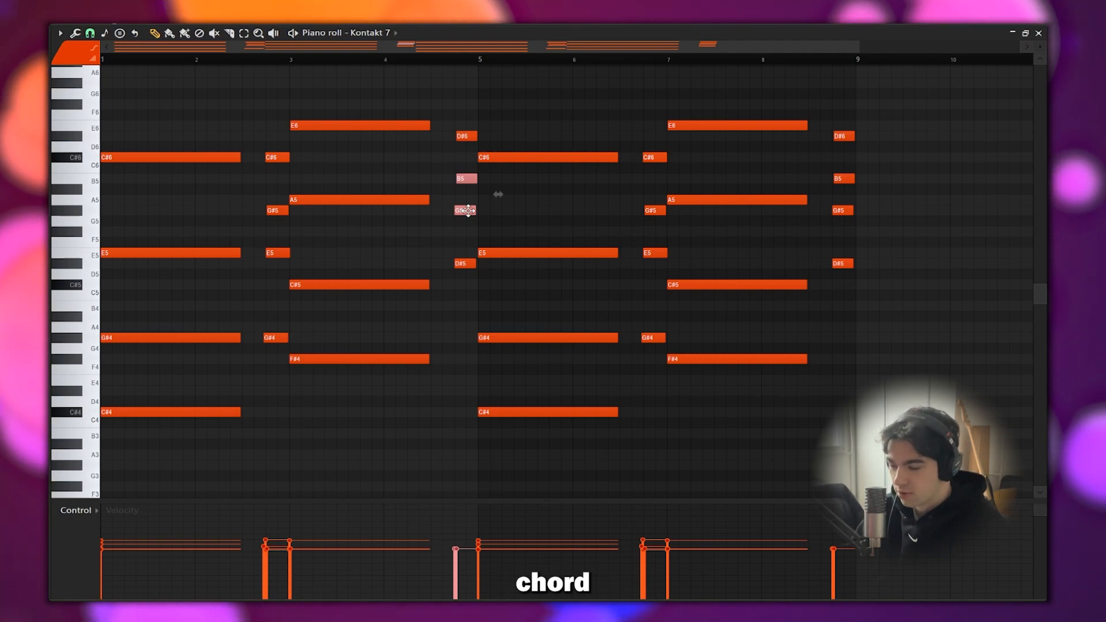
Play back the finished piano chord progression to hear what the bass line should follow
{"action": "key", "text": "space"}
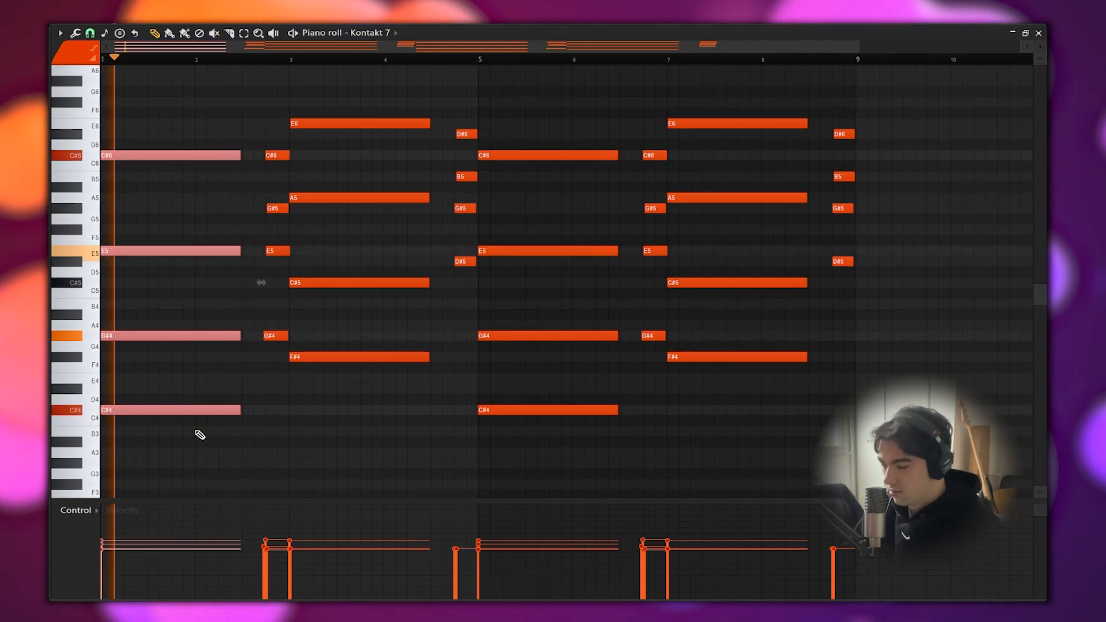
{"action": "key", "text": "space"}
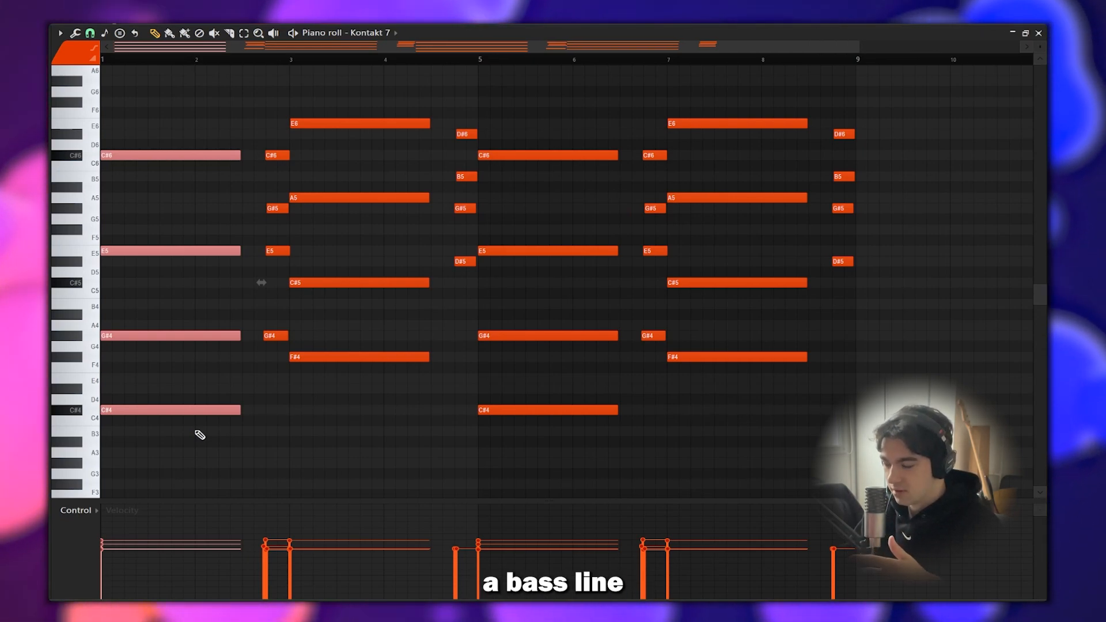
{"action": "key", "text": "space"}
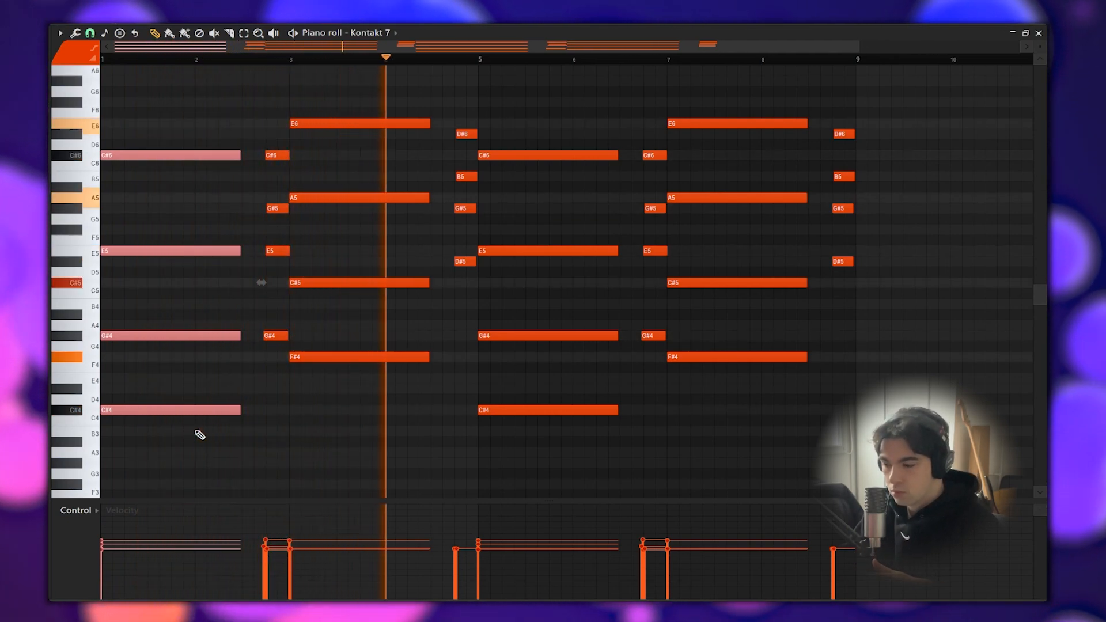
{"action": "key", "text": "space"}
Select each chord of the first four bars in turn to examine its root and the notes available for the bass
{"action": "left_click", "coordinate": [207, 122]}
{"action": "right_click", "coordinate": [208, 123]}
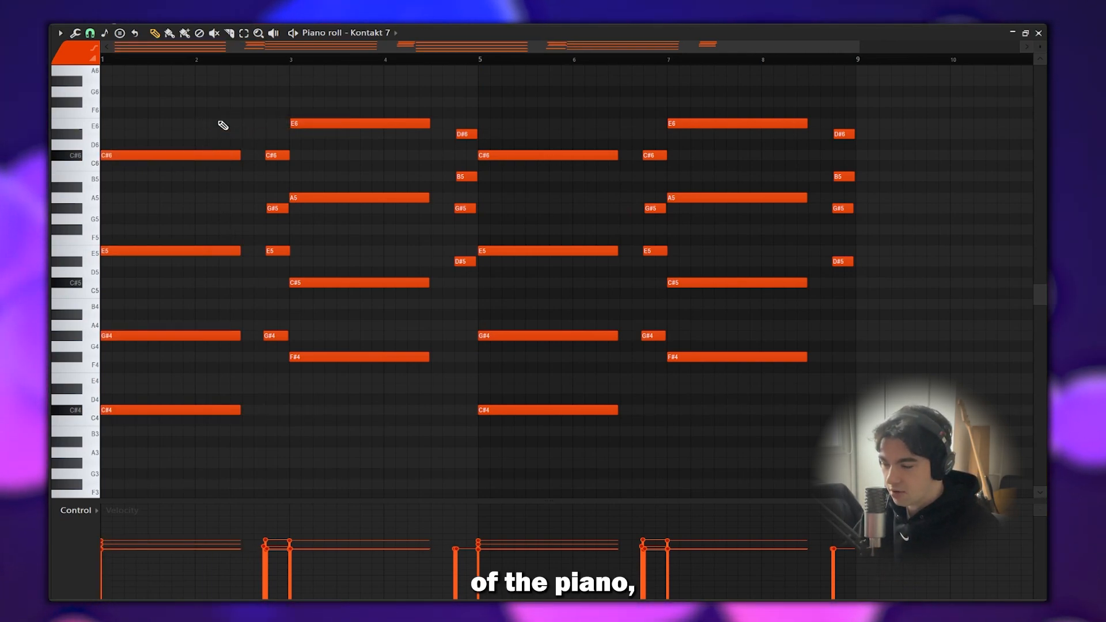
{"action": "left_click_drag", "start_coordinate": [192, 116], "coordinate": [126, 430]}
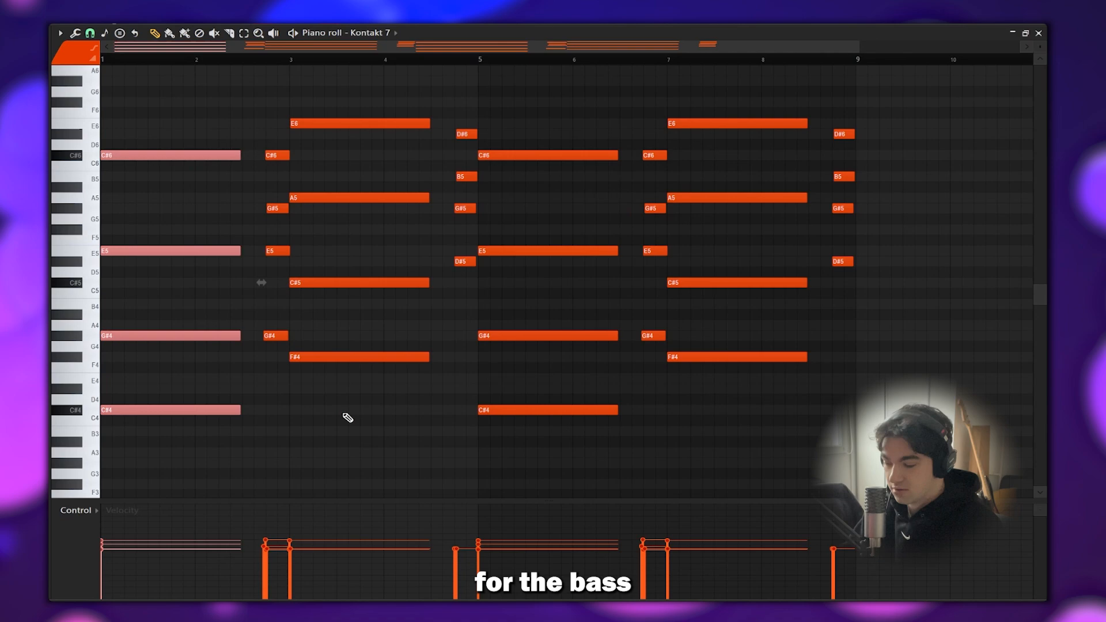
{"action": "left_click_drag", "start_coordinate": [375, 427], "coordinate": [391, 80]}
{"action": "left_click_drag", "start_coordinate": [259, 129], "coordinate": [279, 350]}
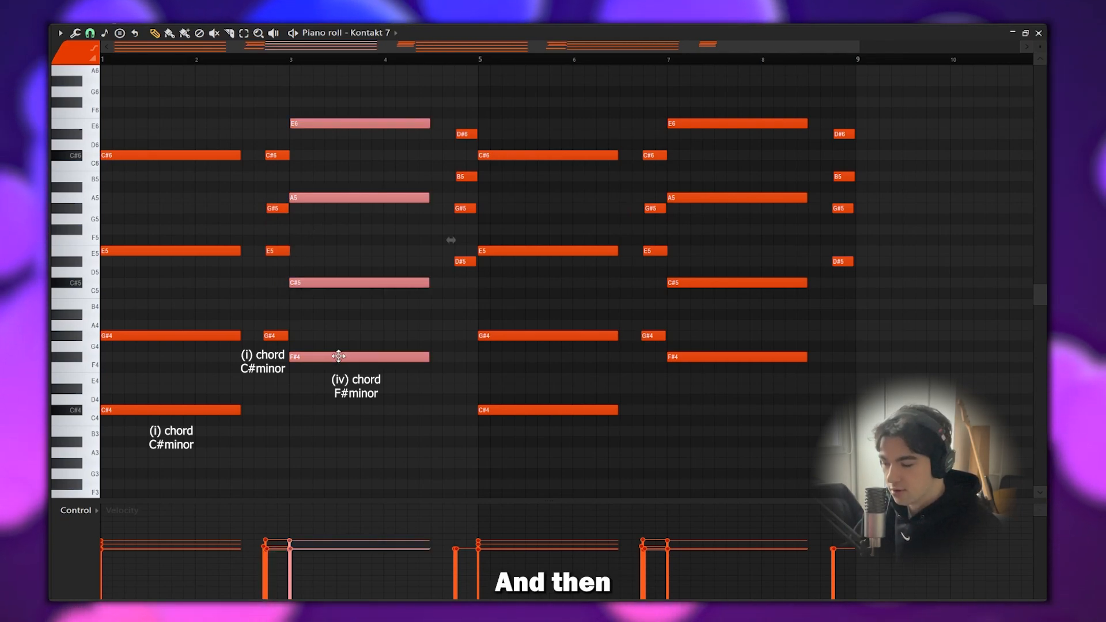
{"action": "left_click", "coordinate": [516, 210]}
{"action": "right_click", "coordinate": [517, 211]}
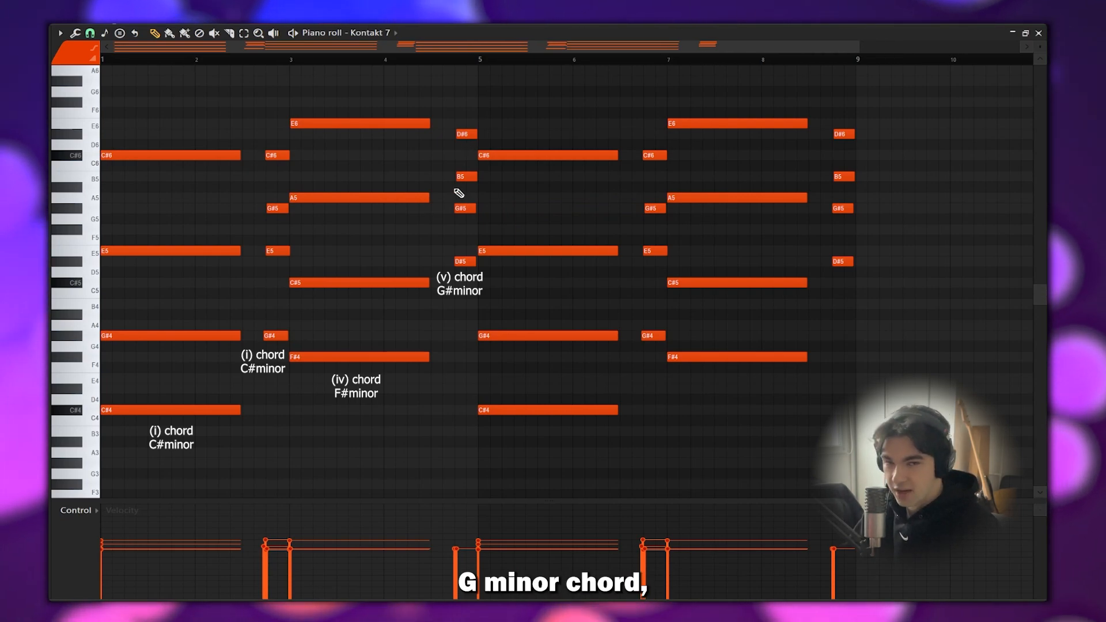
{"action": "left_click_drag", "start_coordinate": [459, 167], "coordinate": [461, 211]}
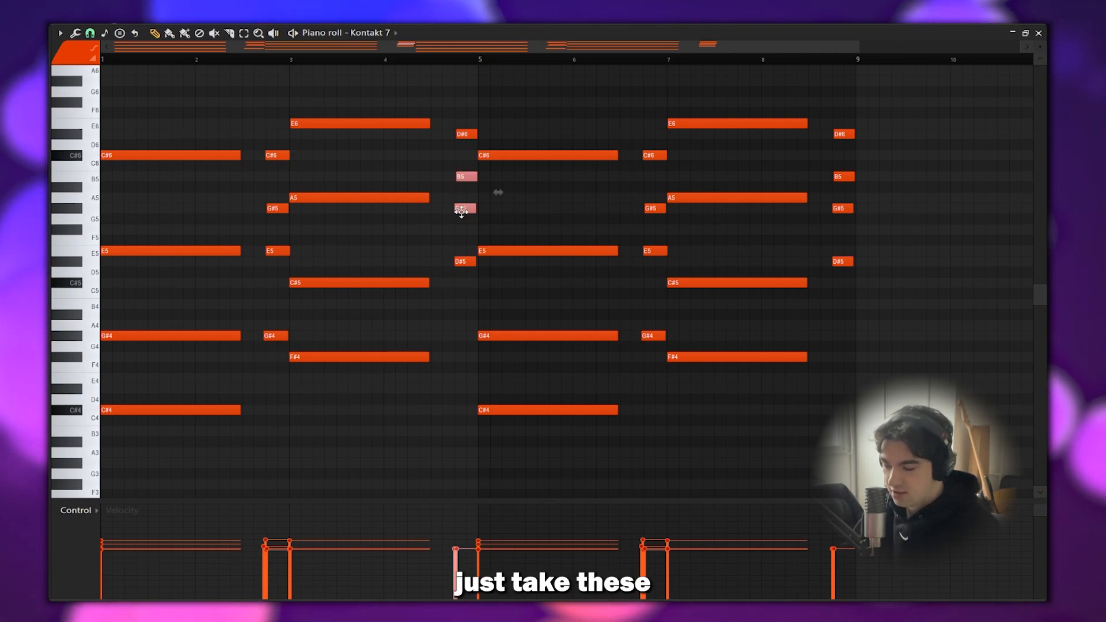
{"action": "left_click", "coordinate": [517, 285]}
{"action": "right_click", "coordinate": [518, 285]}
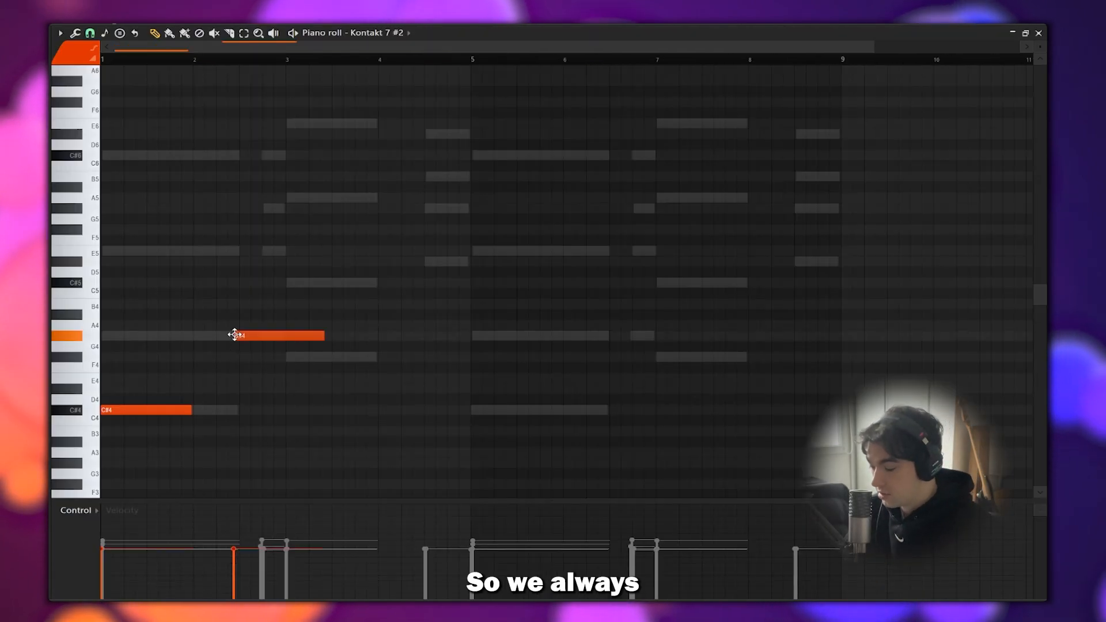
Delete the G#4 bass note in bar 2 and build the opening rhythm from a shortened second C#4 and another C#4 before bar 2
{"action": "right_click", "coordinate": [235, 335]}
{"action": "key", "text": "space"}
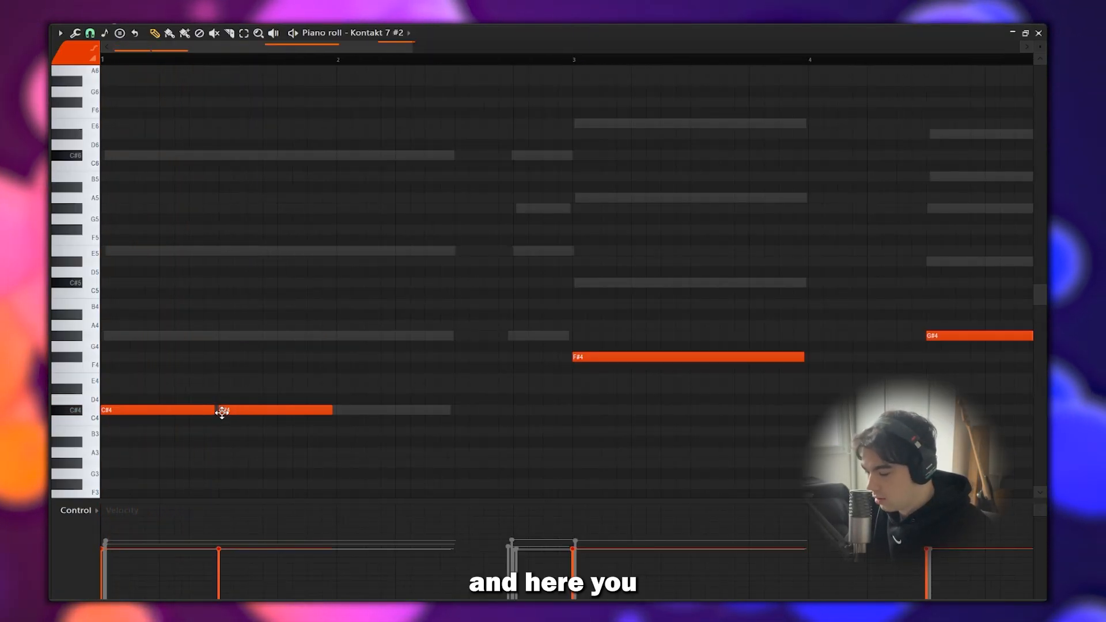
{"action": "left_click", "coordinate": [324, 410]}
{"action": "left_click_drag", "start_coordinate": [311, 405], "coordinate": [210, 409]}
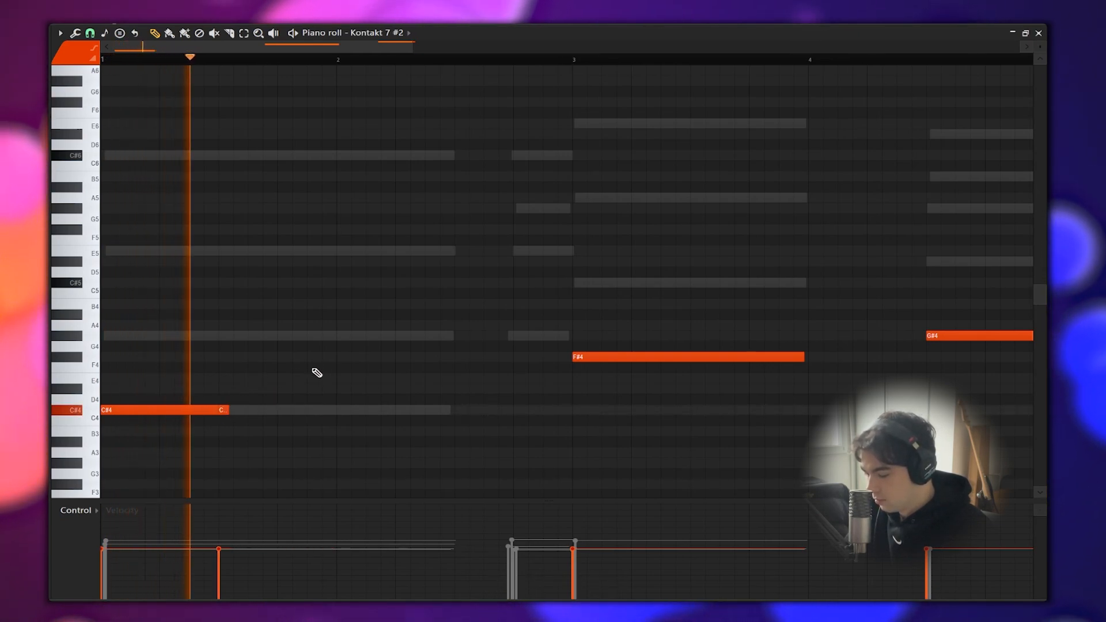
{"action": "left_click", "coordinate": [279, 411]}
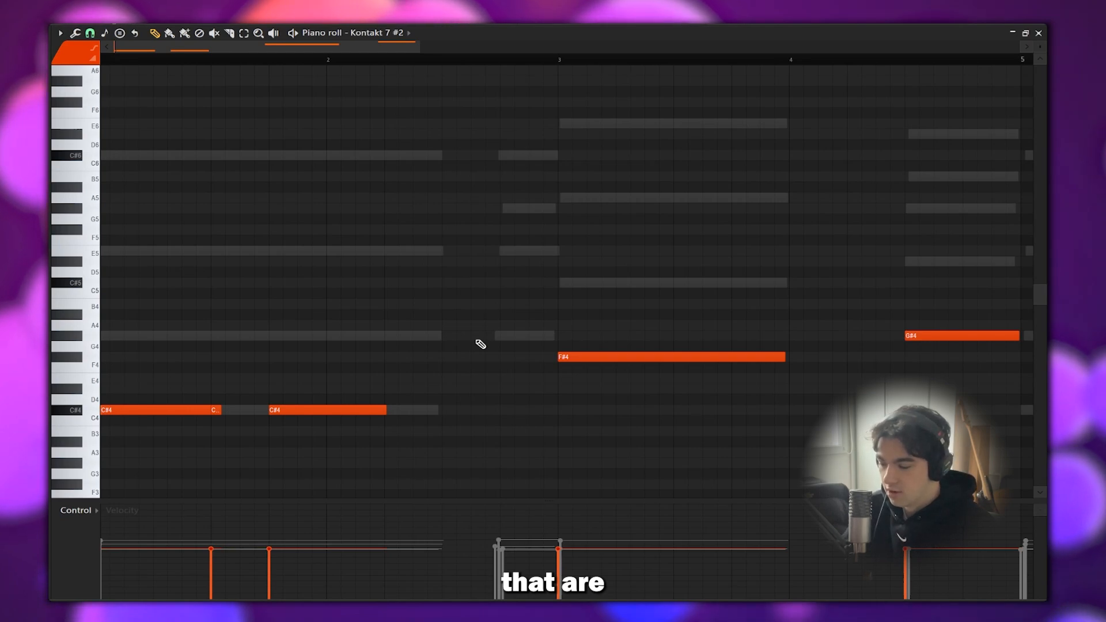
Try out the chord tones E5, C#6, G#4 and G#5 as bass notes in the second half of bar 2
{"action": "left_click", "coordinate": [386, 251]}
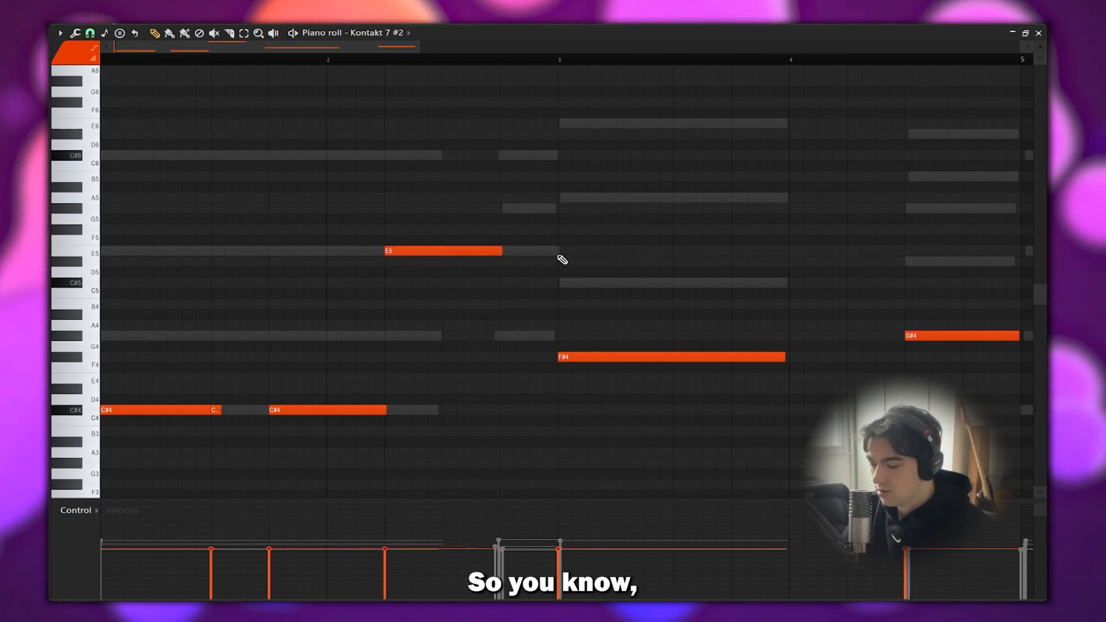
{"action": "left_click", "coordinate": [387, 154]}
{"action": "left_click", "coordinate": [387, 336]}
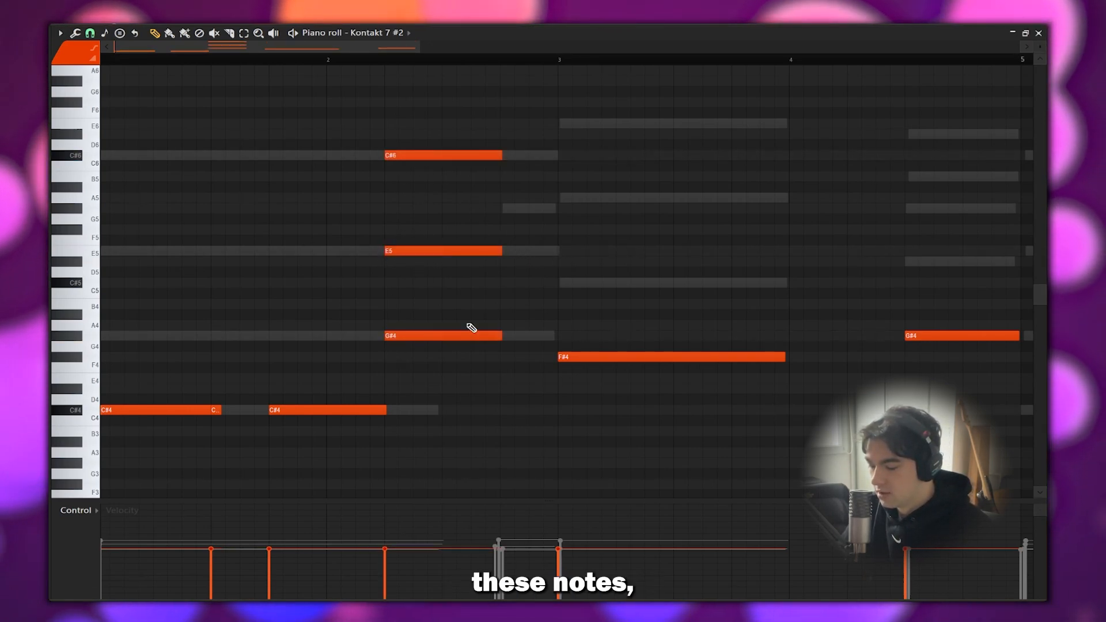
{"action": "left_click", "coordinate": [507, 336]}
{"action": "left_click", "coordinate": [504, 251]}
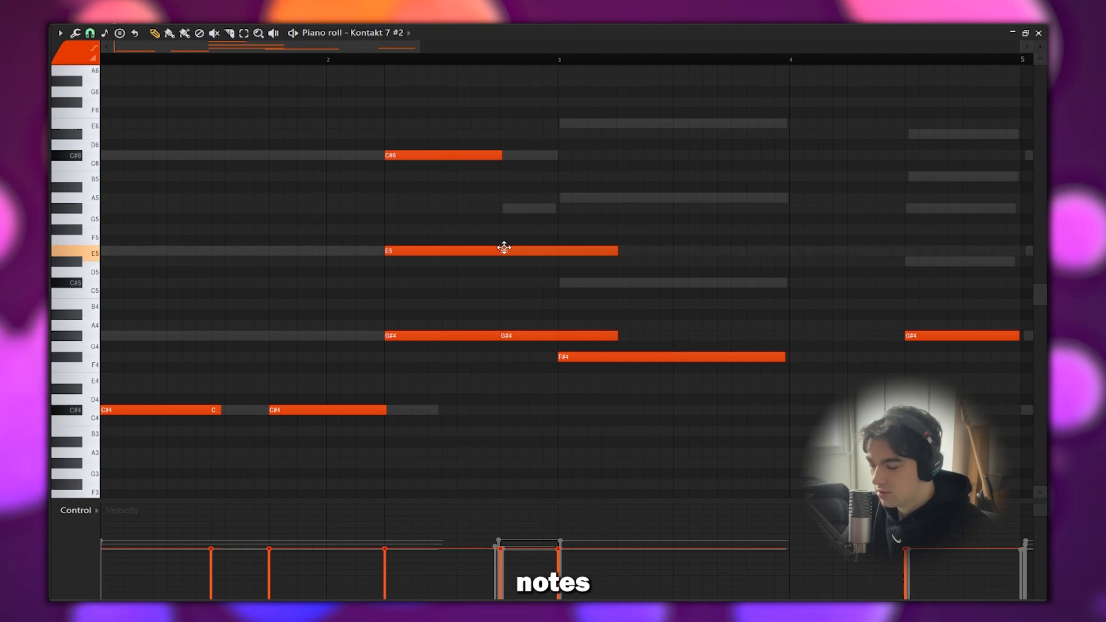
{"action": "left_click", "coordinate": [505, 209]}
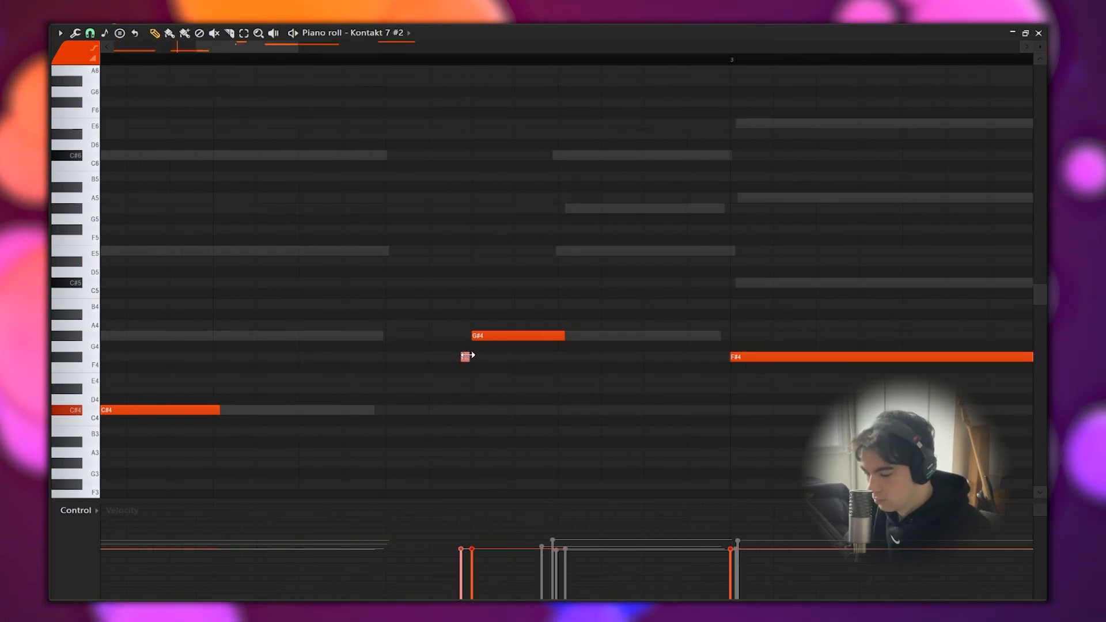
Audition the bass transition into bar 3 and delete the short E5 note before it
{"action": "key", "text": "space"}
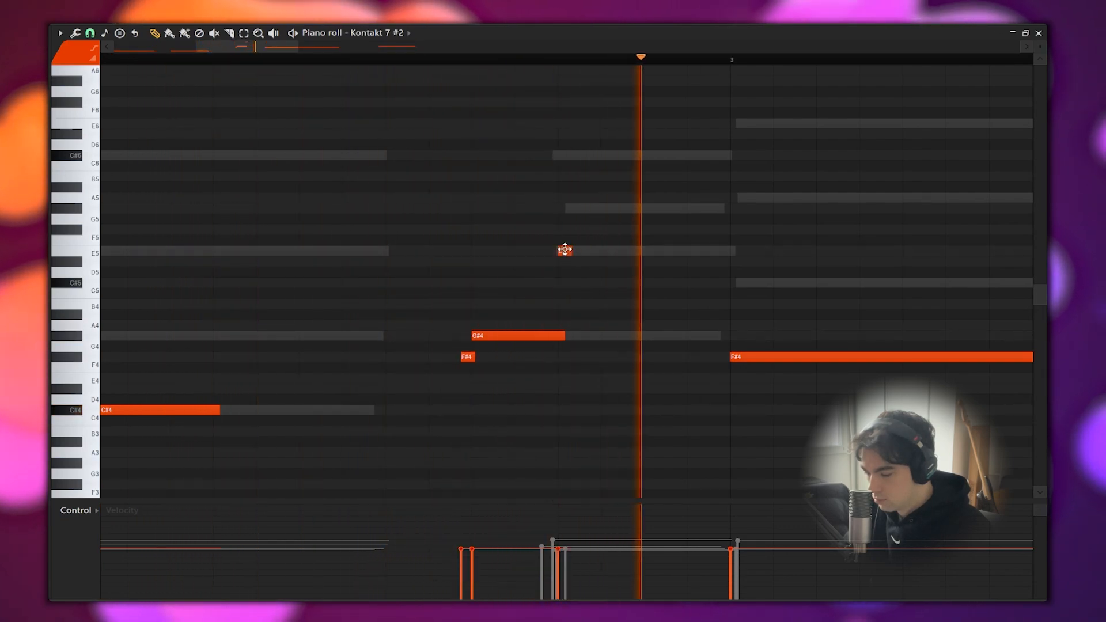
{"action": "key", "text": "space"}
{"action": "right_click", "coordinate": [565, 251]}
{"action": "scroll", "coordinate": [470, 281], "scroll_direction": "down", "scroll_amount": 2}
{"action": "scroll", "coordinate": [544, 263], "scroll_direction": "up", "scroll_amount": 3}
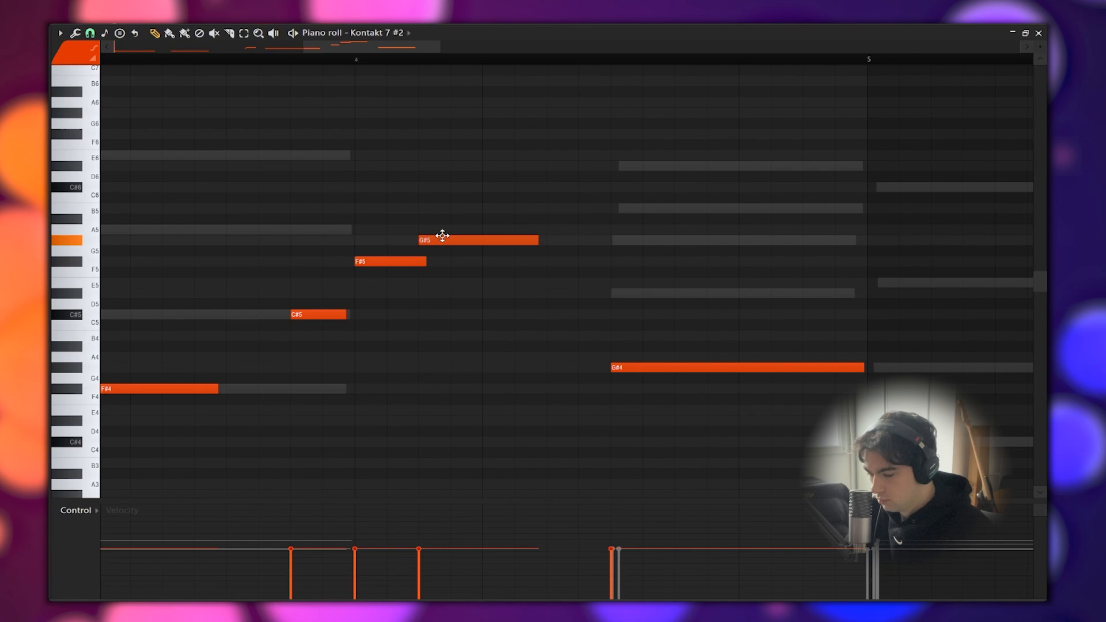
Place the G#5 bass note after the F#5 in bar 4 and play back the bass line
{"action": "mouse_move", "coordinate": [440, 237]}
{"action": "left_mouse_down"}
{"action": "mouse_move", "coordinate": [432, 272]}
{"action": "mouse_move", "coordinate": [440, 235]}
{"action": "left_mouse_up"}
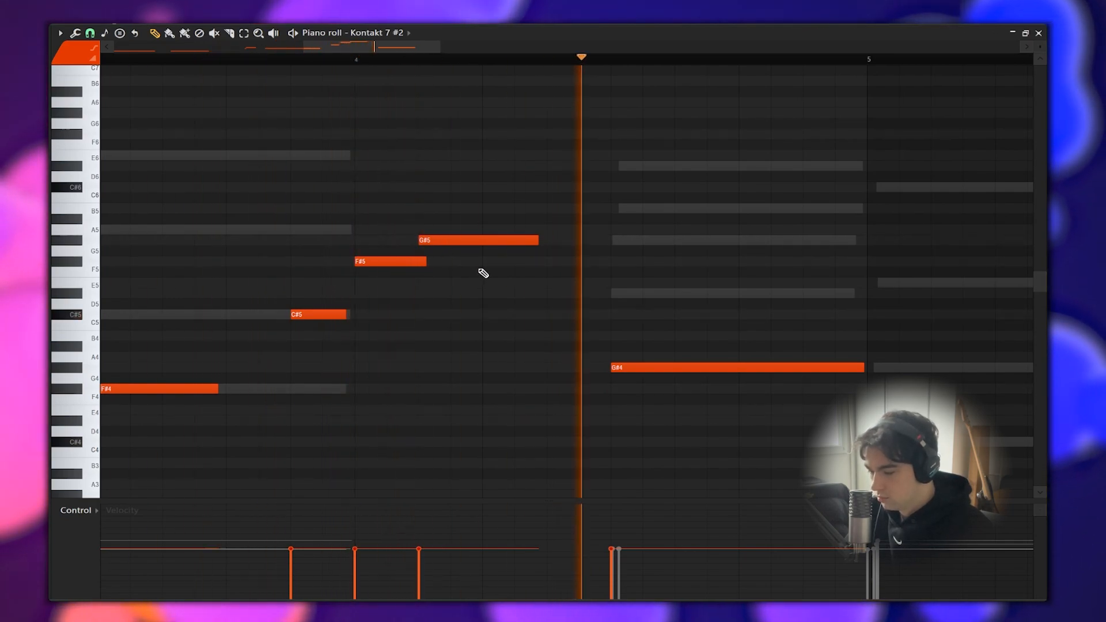
{"action": "scroll", "coordinate": [483, 273], "scroll_direction": "down", "scroll_amount": 2}
{"action": "key", "text": "space"}
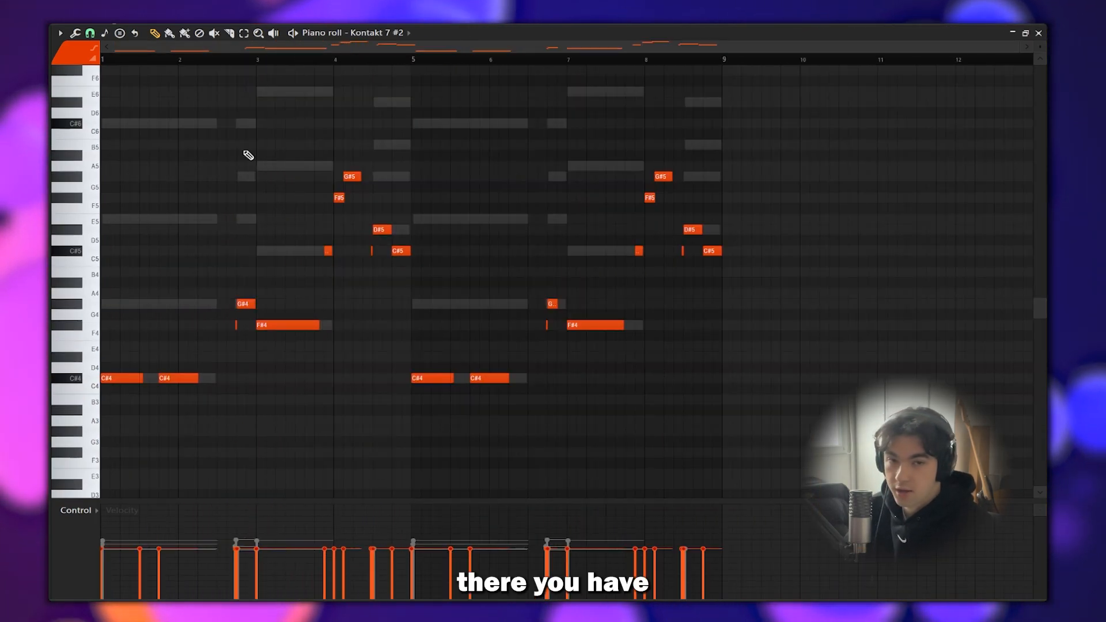
{"action": "key", "text": "space"}
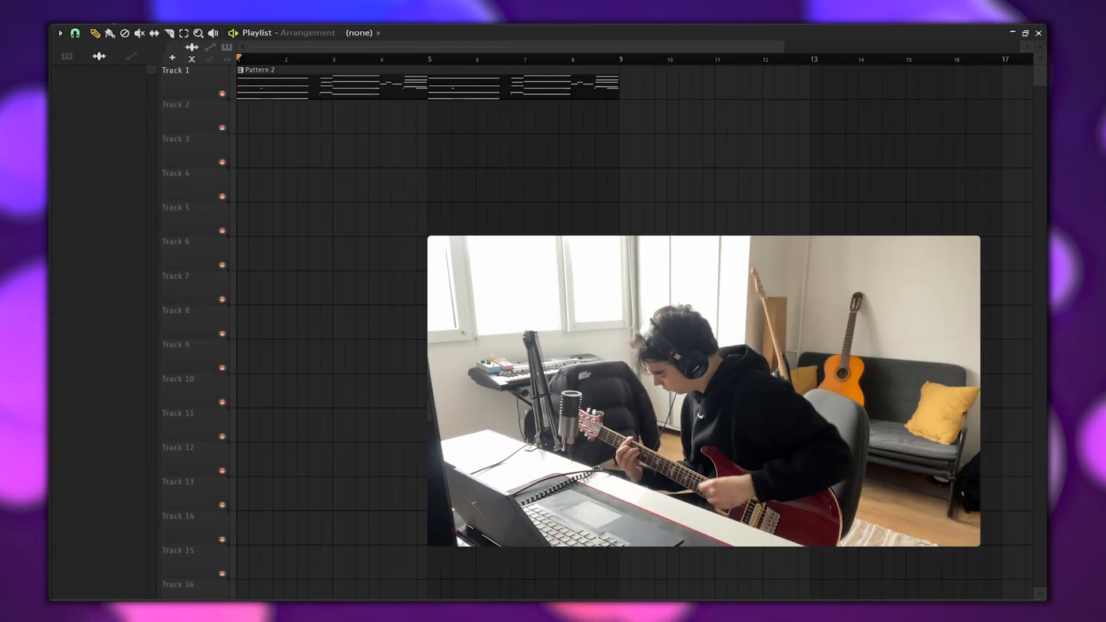
Enable Parametric EQ and Guitar Rig 6 on the Input 2 mixer track, comparing the recorded guitar with and without the effects
{"action": "key", "text": "space"}
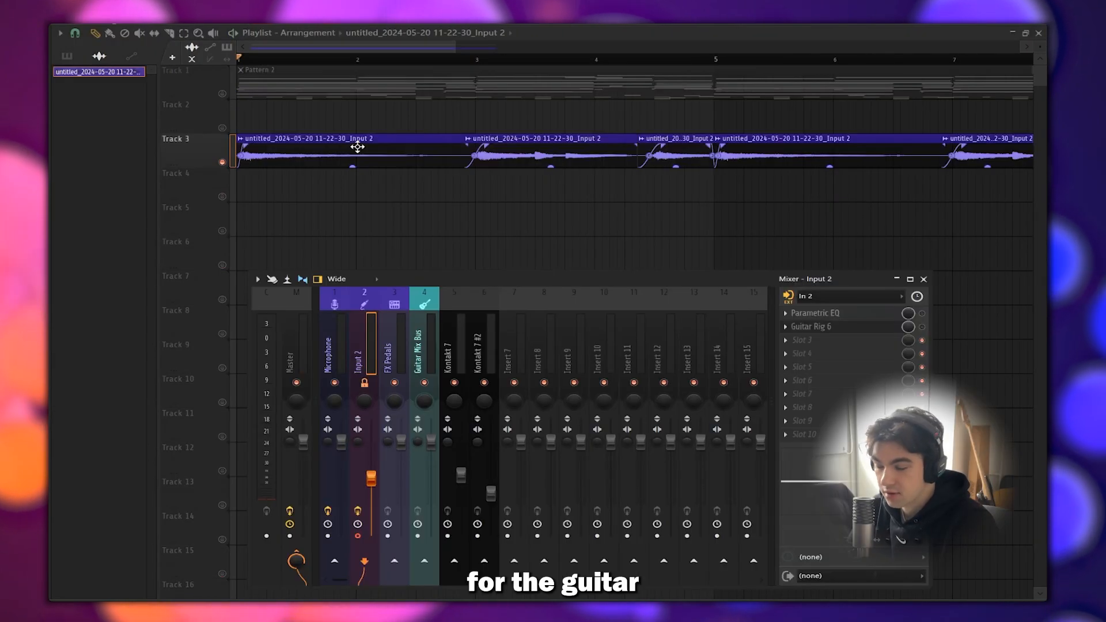
{"action": "key", "text": "space"}
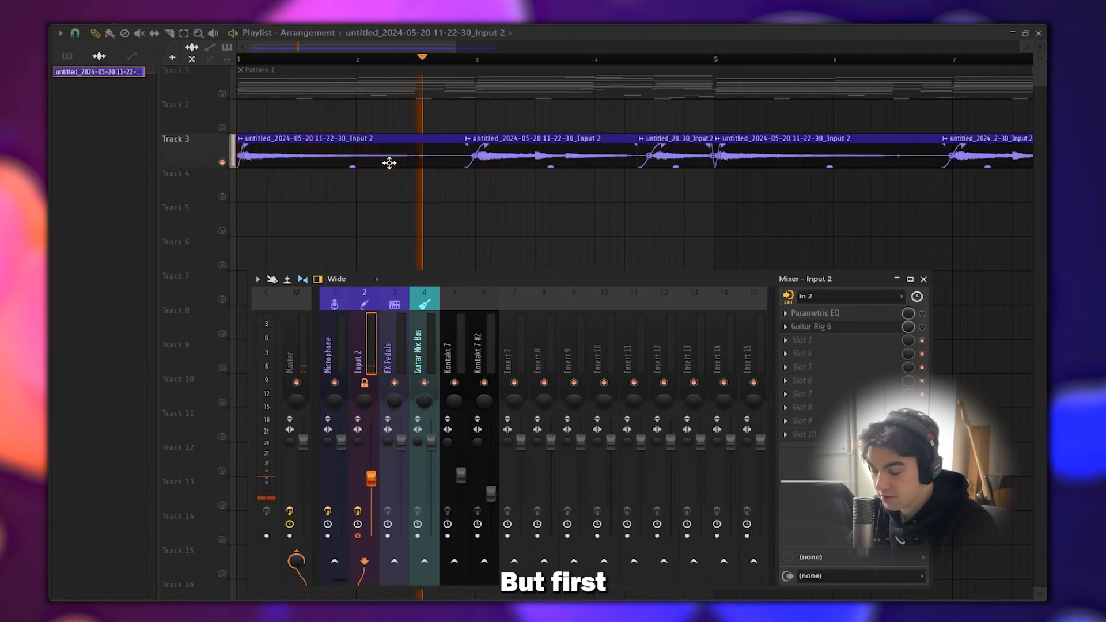
{"action": "left_click", "coordinate": [921, 313]}
{"action": "key", "text": "space"}
{"action": "left_click", "coordinate": [922, 326]}
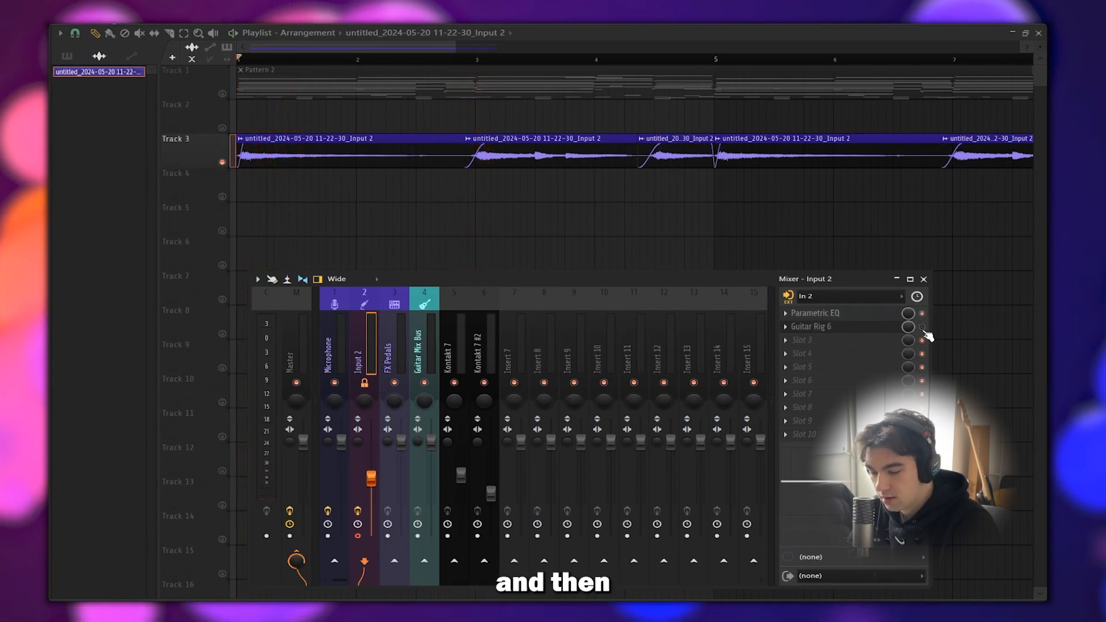
{"action": "key", "text": "space"}
{"action": "key", "text": "space"}
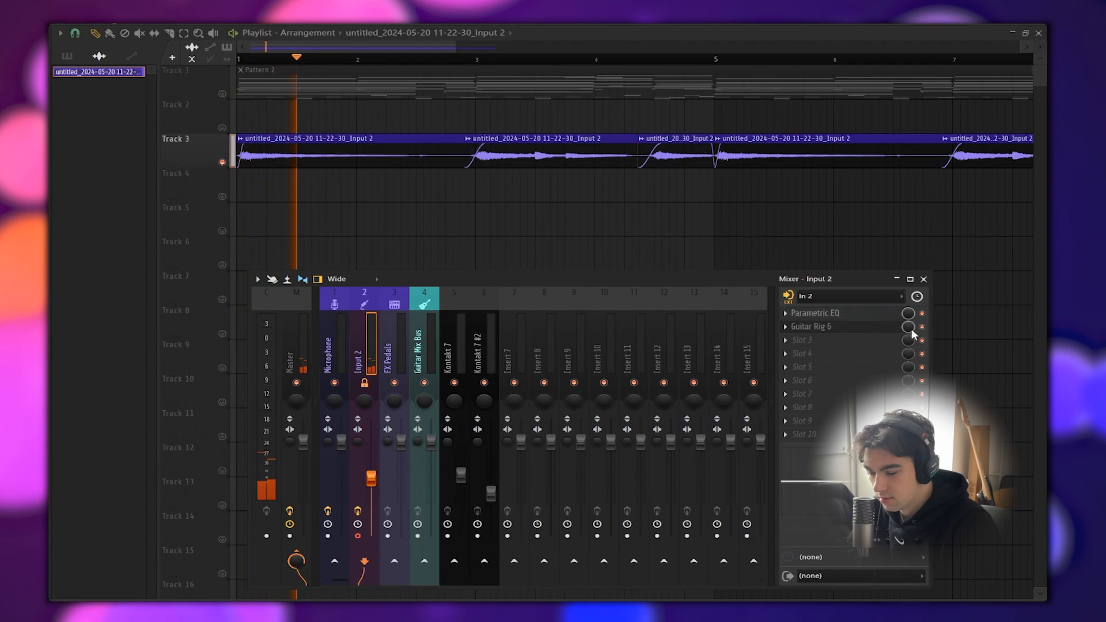
{"action": "left_click", "coordinate": [871, 332]}
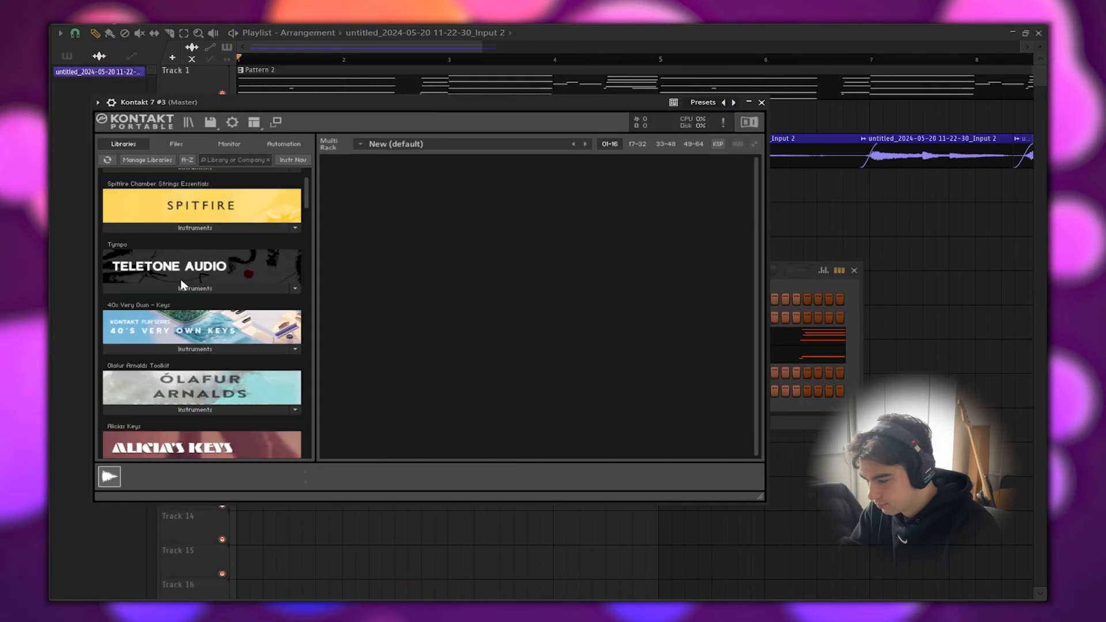
Load an instrument from the Tympo library into Kontakt 7 and audition its keys around A#3 for the drum part
{"action": "left_click", "coordinate": [217, 289]}
{"action": "double_click", "coordinate": [141, 305]}
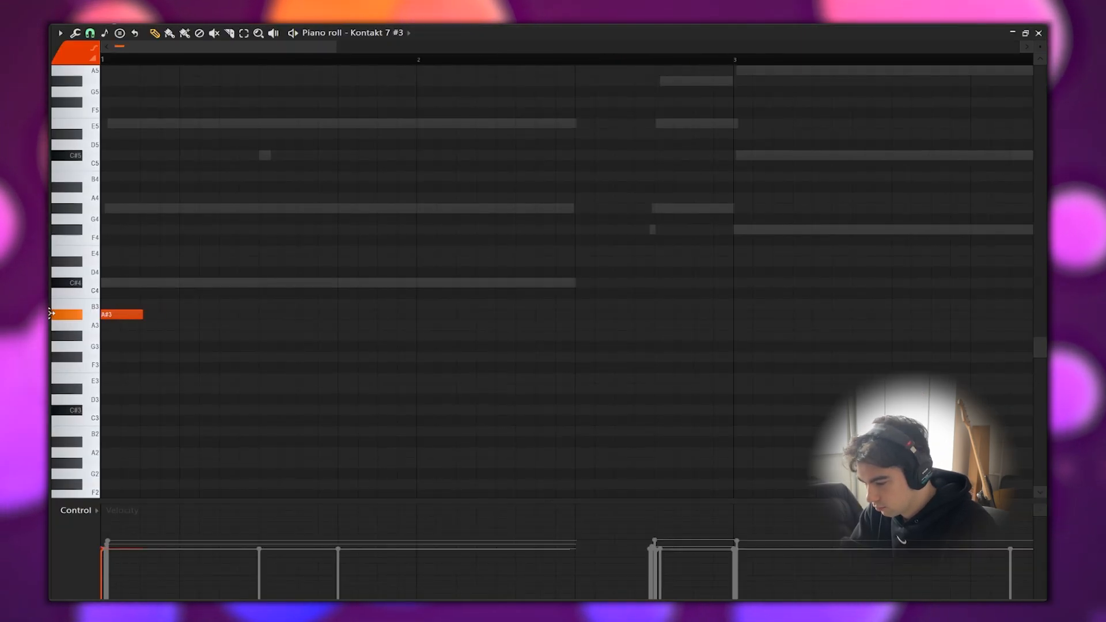
{"action": "left_click_drag", "start_coordinate": [50, 313], "coordinate": [67, 260]}
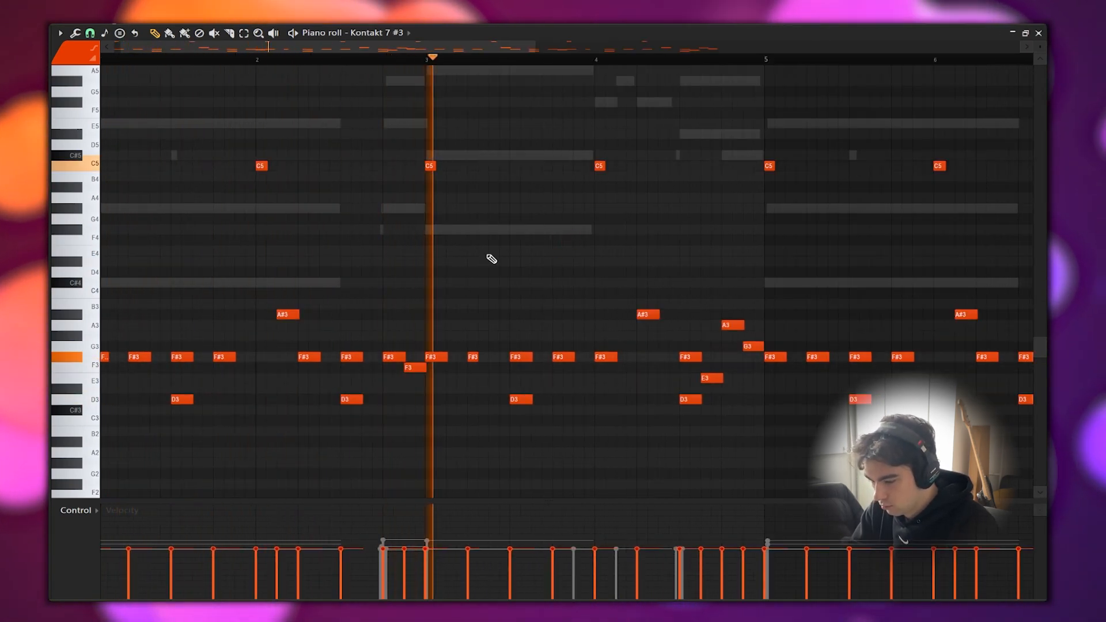
{"action": "scroll", "coordinate": [368, 276], "scroll_direction": "up", "scroll_amount": 1}
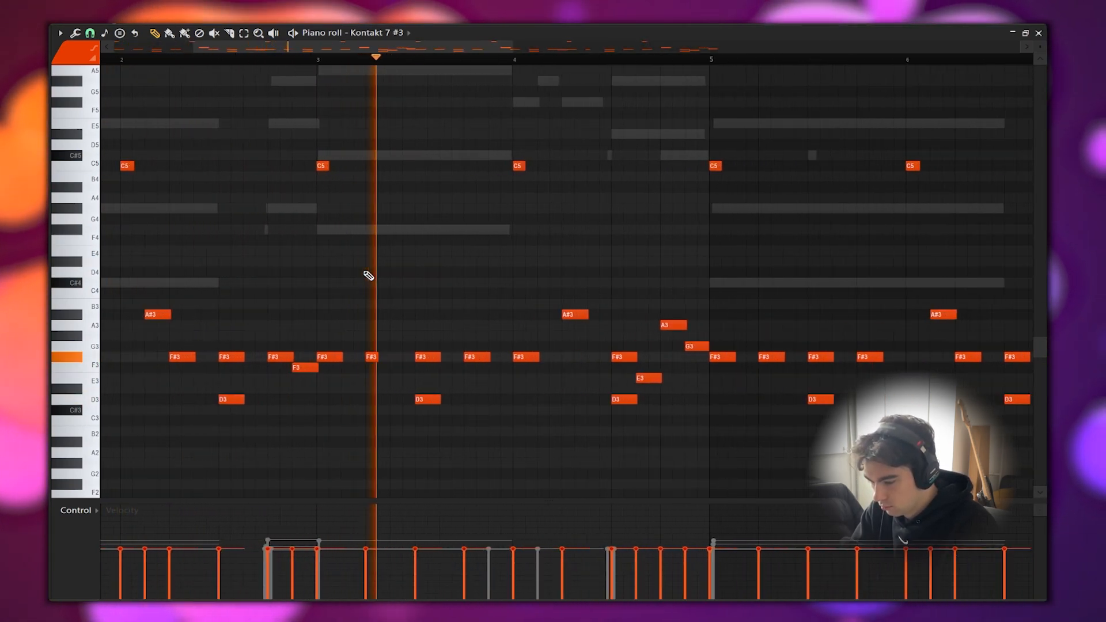
{"action": "scroll", "coordinate": [622, 232], "scroll_direction": "down", "scroll_amount": 2}
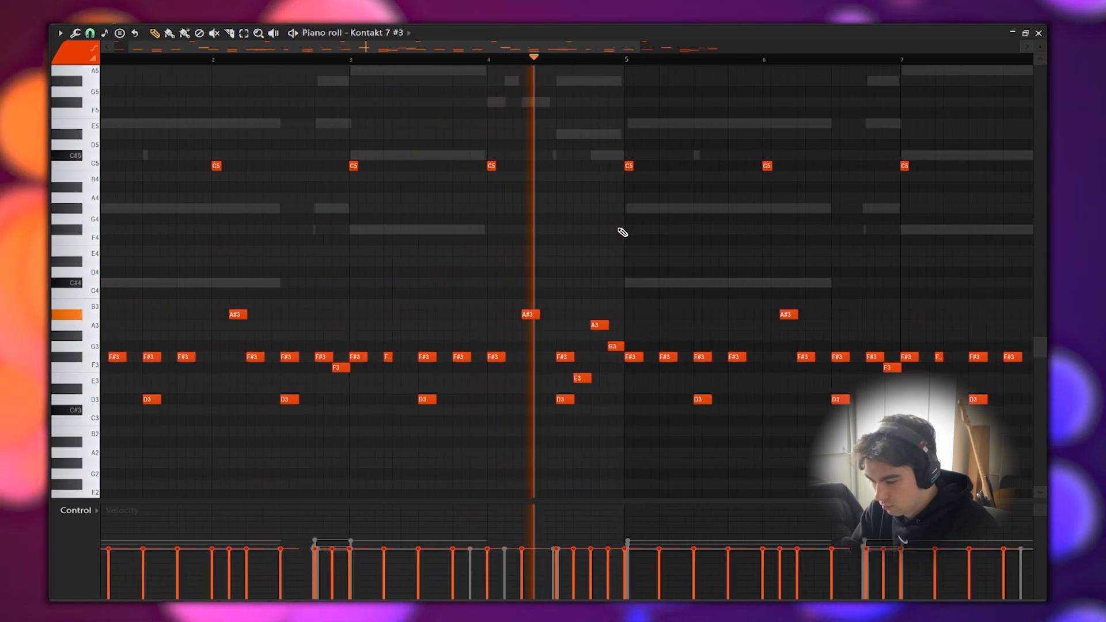
{"action": "scroll", "coordinate": [593, 237], "scroll_direction": "up", "scroll_amount": 1}
{"action": "scroll", "coordinate": [582, 240], "scroll_direction": "down", "scroll_amount": 2}
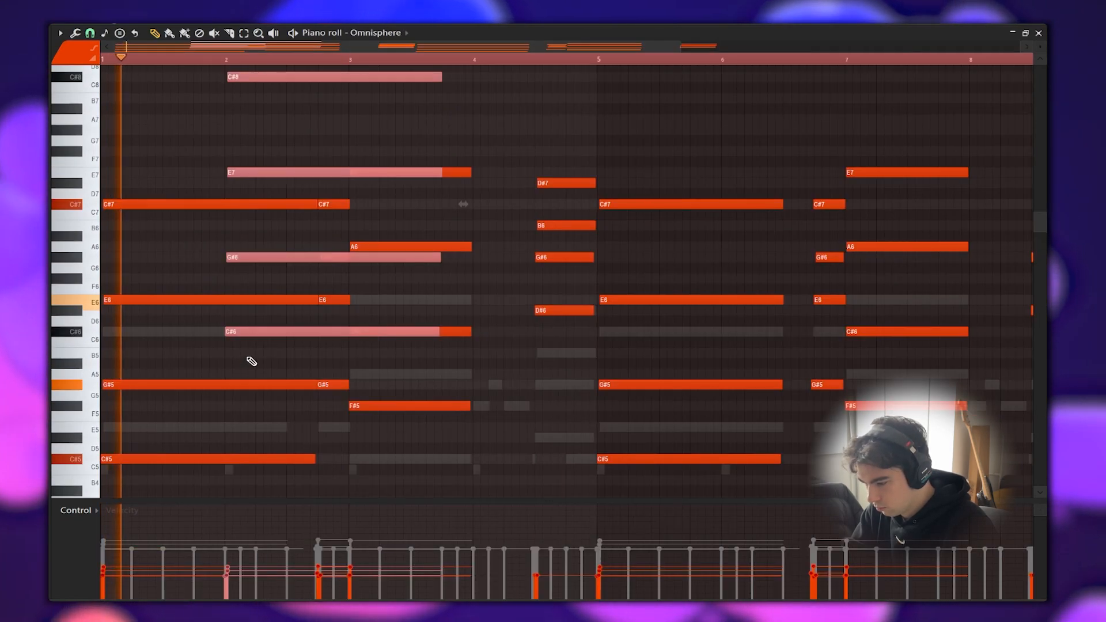
Raise the bar 2 C#6 note of the Omnisphere part by octaves, starting with C#7, and select all its notes
{"action": "left_click", "coordinate": [242, 328]}
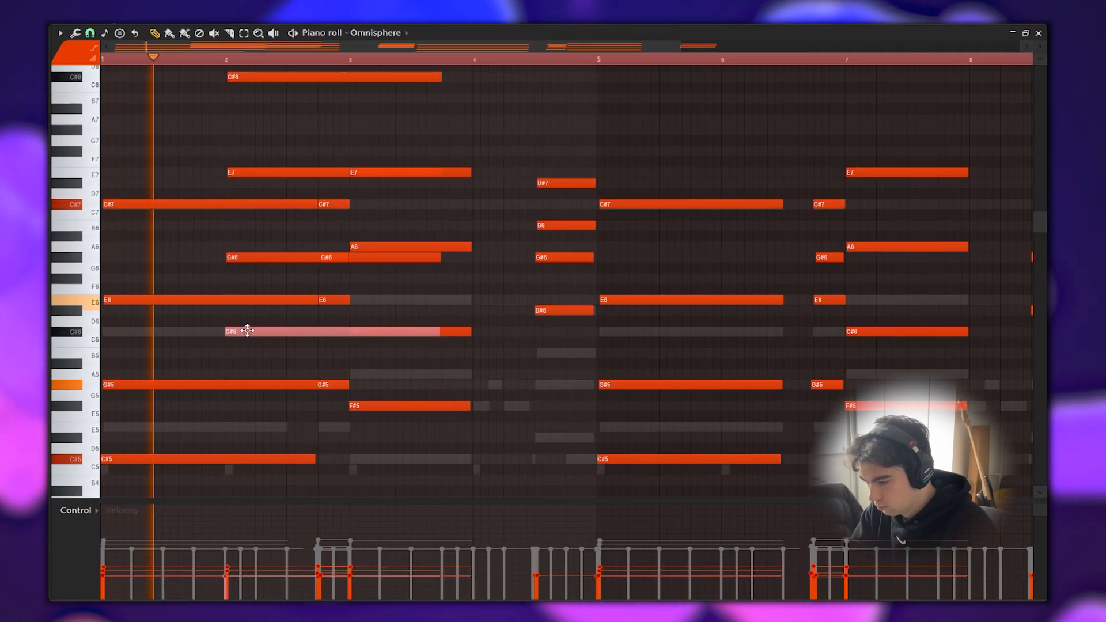
{"action": "key", "text": "ctrl+Up"}
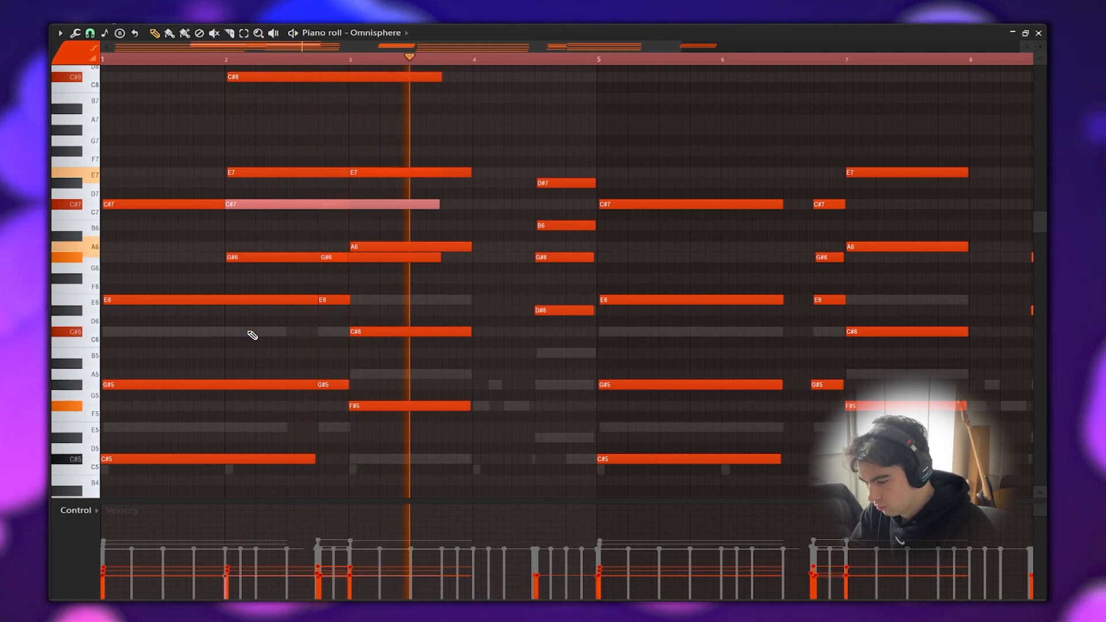
{"action": "key", "text": "ctrl+Up"}
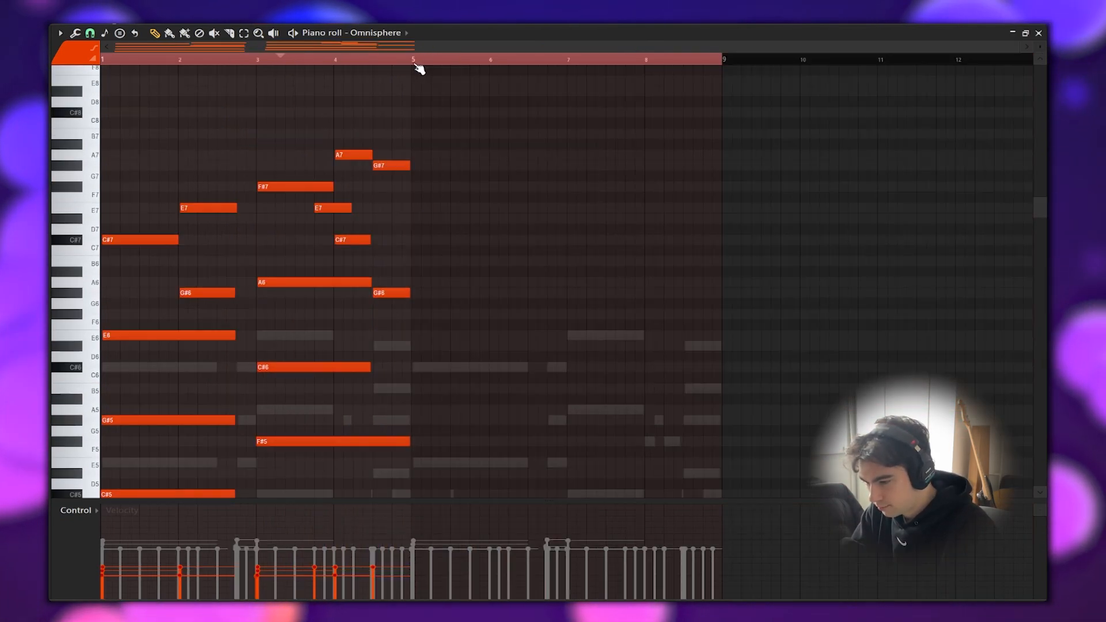
{"action": "key", "text": "ctrl+a"}
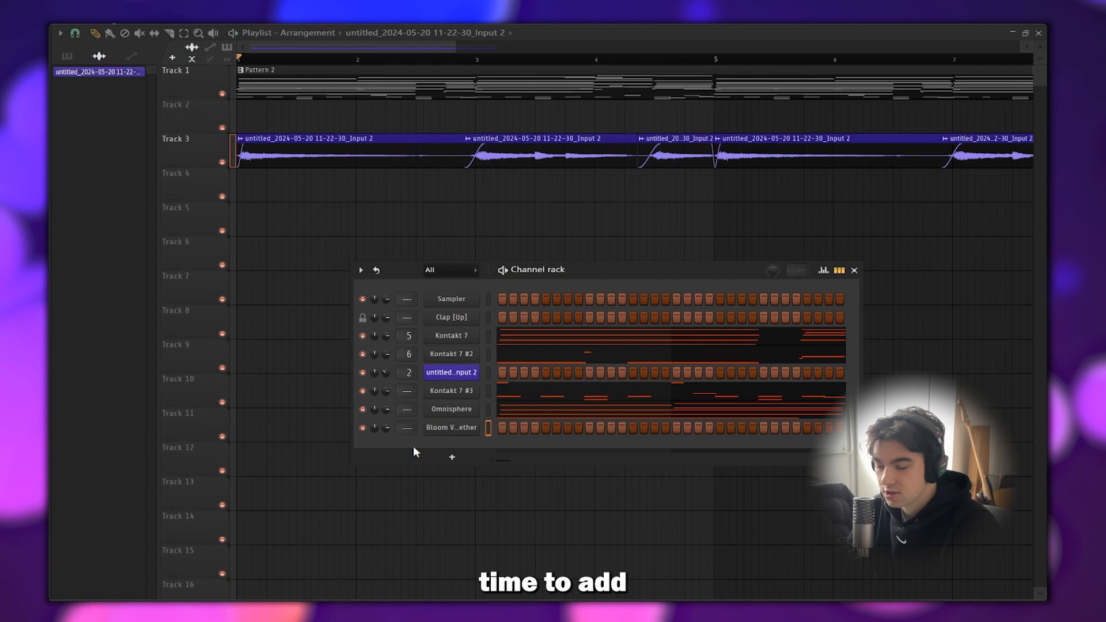
Set Bloom Vocal Aether's key to C# Min and close the piano roll of its vocal part
{"action": "left_click", "coordinate": [447, 429]}
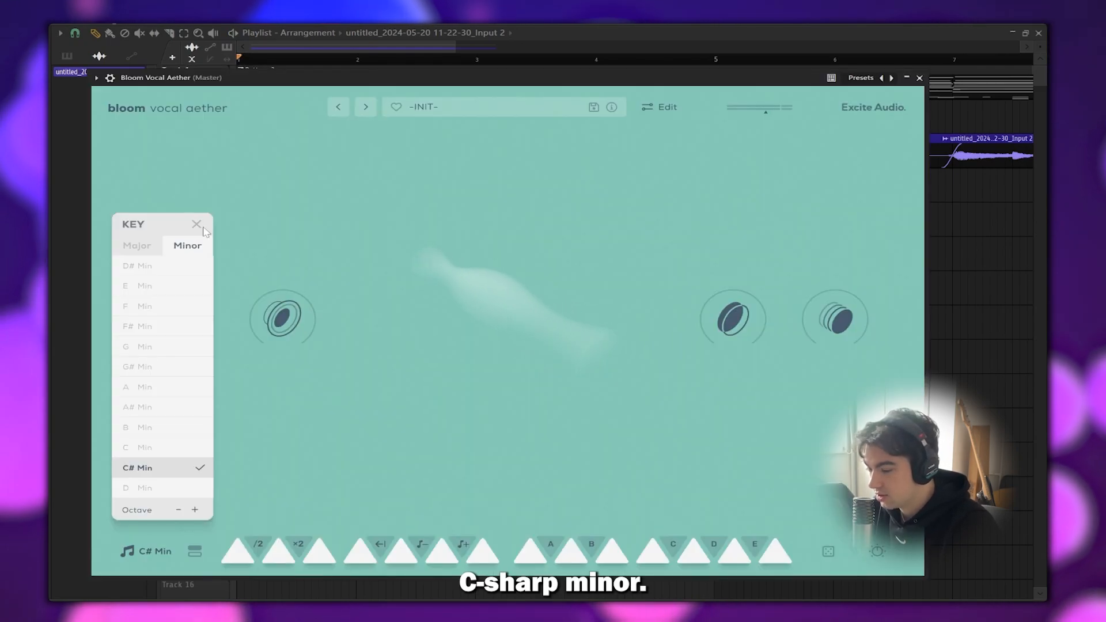
{"action": "left_click", "coordinate": [196, 224]}
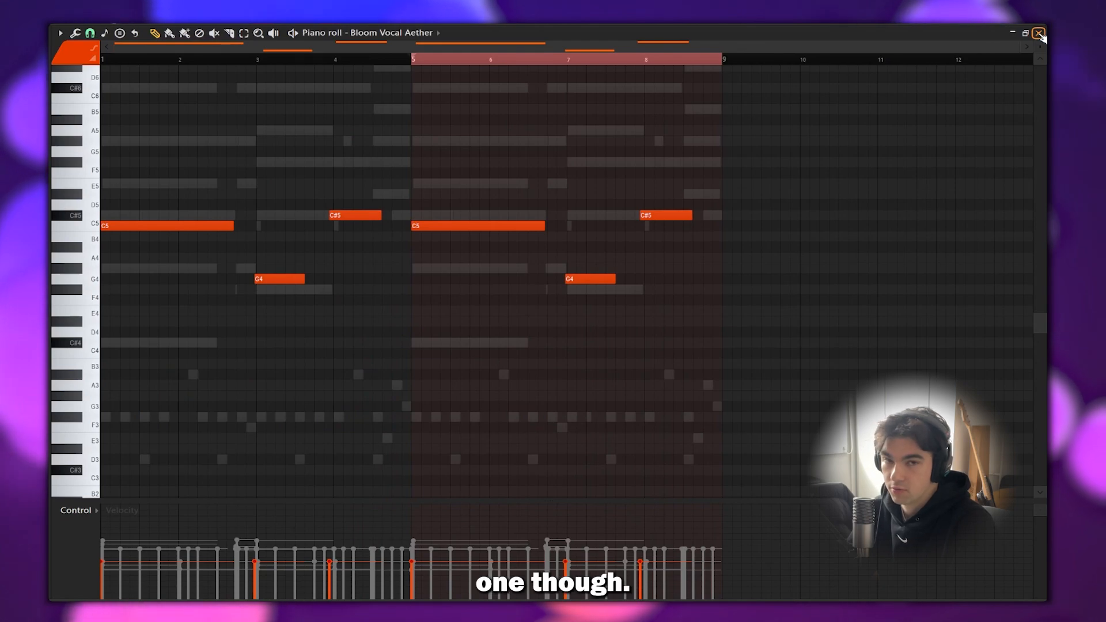
{"action": "left_click", "coordinate": [1039, 33]}
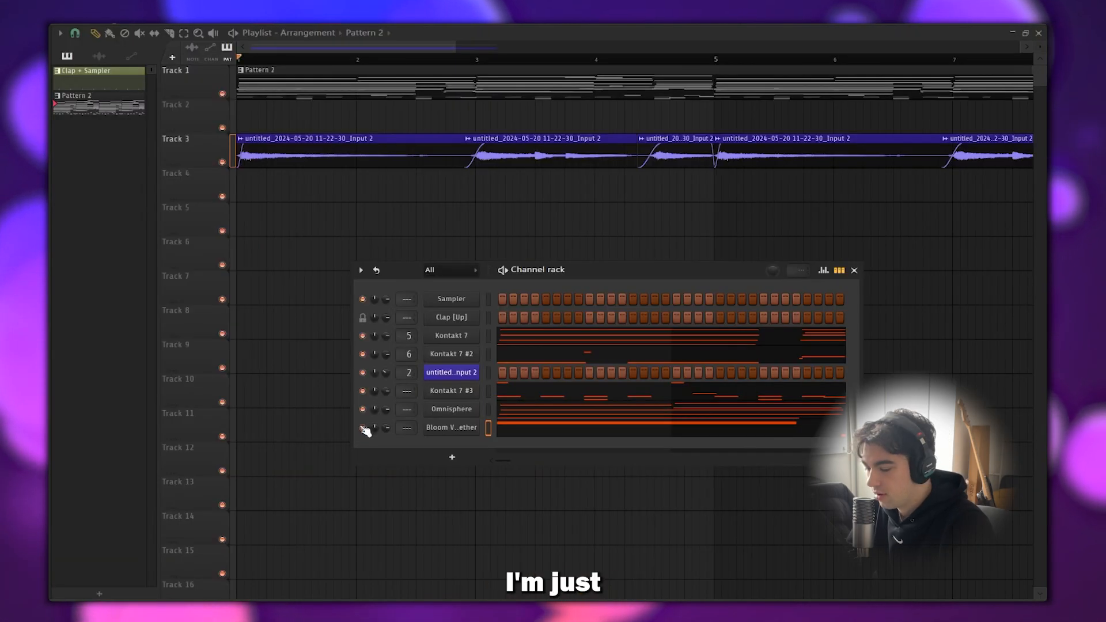
Clone the Bloom Vocal Aether channel and reposition the copy's plugin window
{"action": "right_click", "coordinate": [450, 429]}
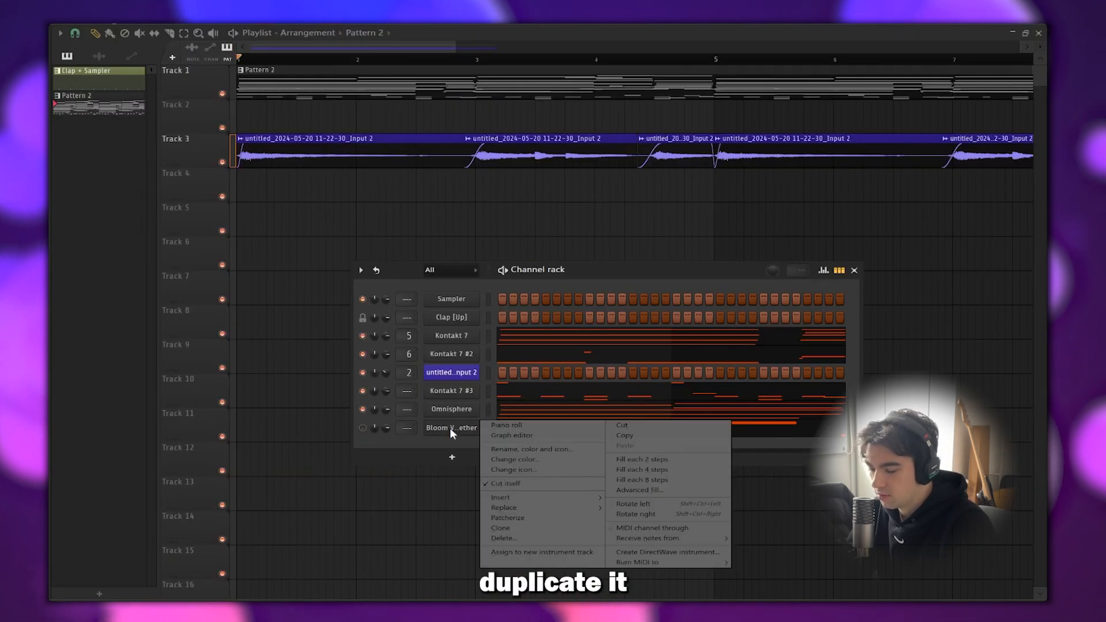
{"action": "left_click", "coordinate": [507, 527]}
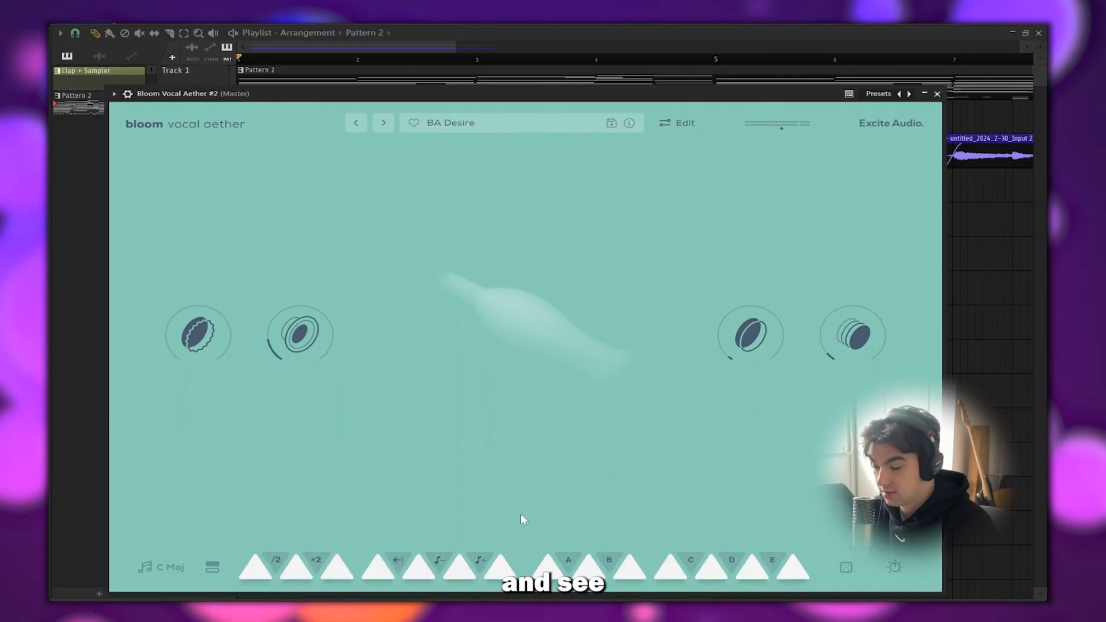
{"action": "left_click_drag", "start_coordinate": [576, 97], "coordinate": [561, 69]}
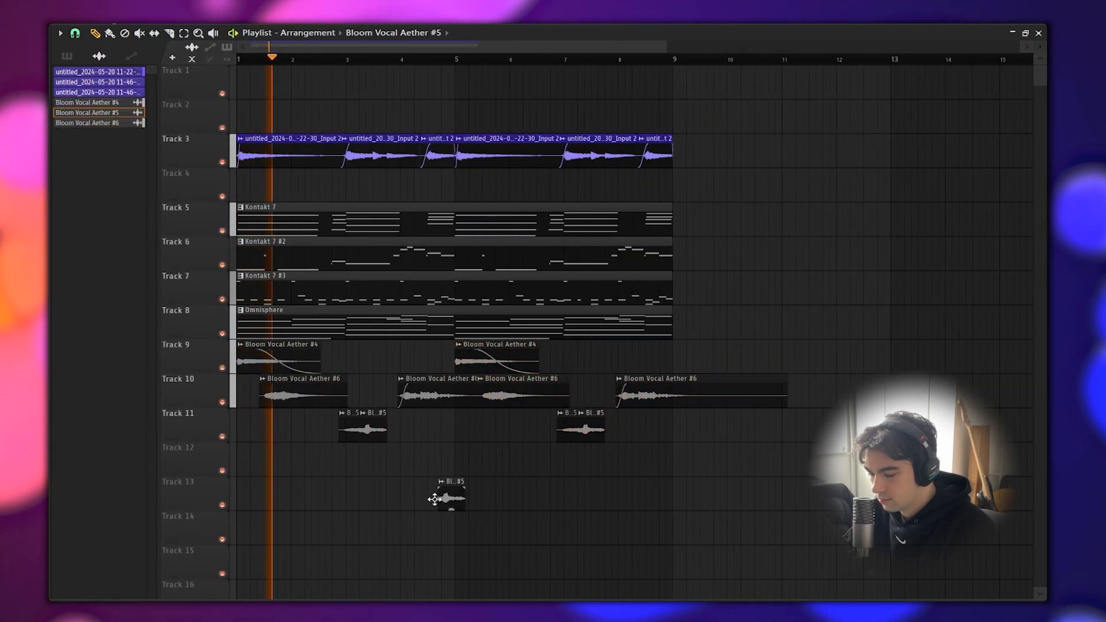
Shorten the last Bloom Vocal Aether #6 clip on Track 10 to end around bar 9
{"action": "left_click_drag", "start_coordinate": [730, 395], "coordinate": [683, 408]}
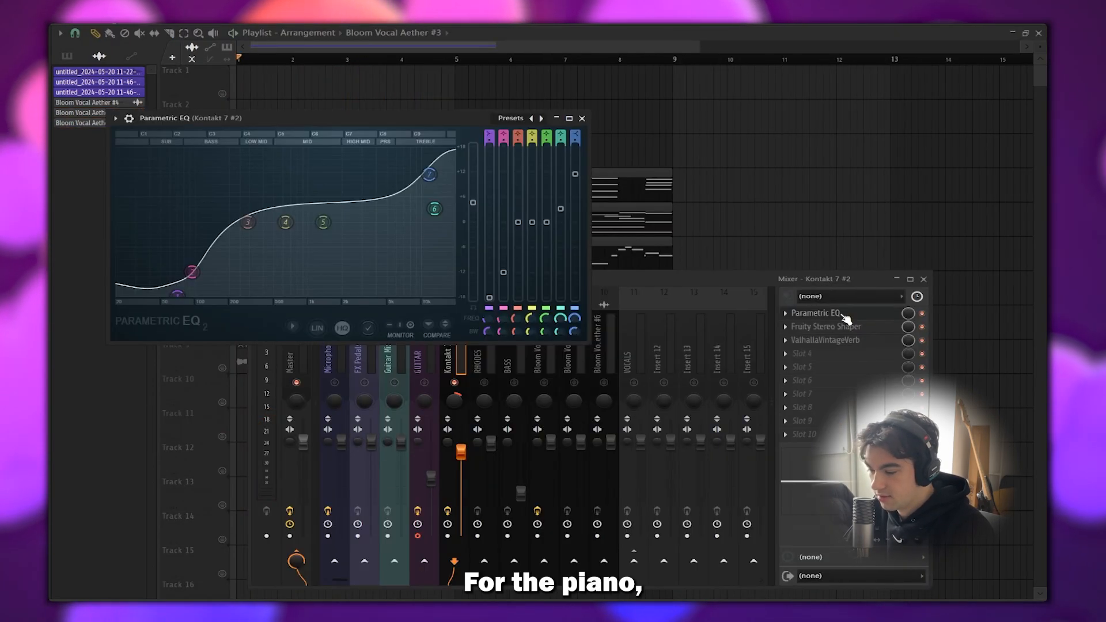
Examine the Parametric EQ, Fruity Stereo Shaper and ValhallaVintageVerb on the piano's Kontakt 7 #2 mixer track
{"action": "left_click", "coordinate": [844, 314]}
{"action": "left_click", "coordinate": [848, 327]}
{"action": "left_click", "coordinate": [848, 327]}
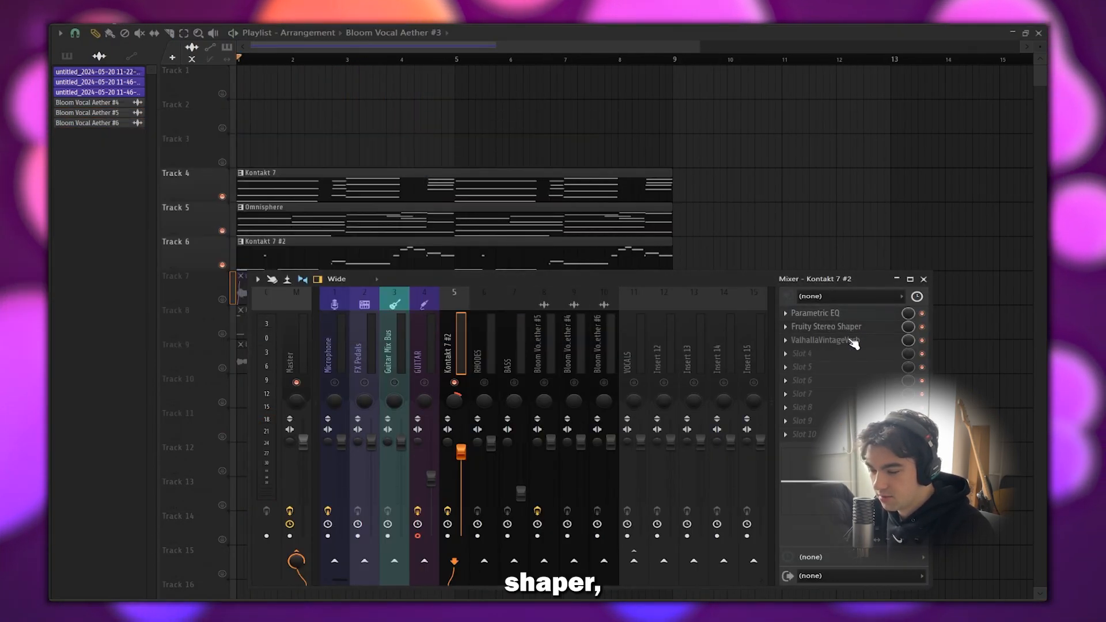
{"action": "left_click", "coordinate": [850, 341]}
{"action": "left_click", "coordinate": [849, 340]}
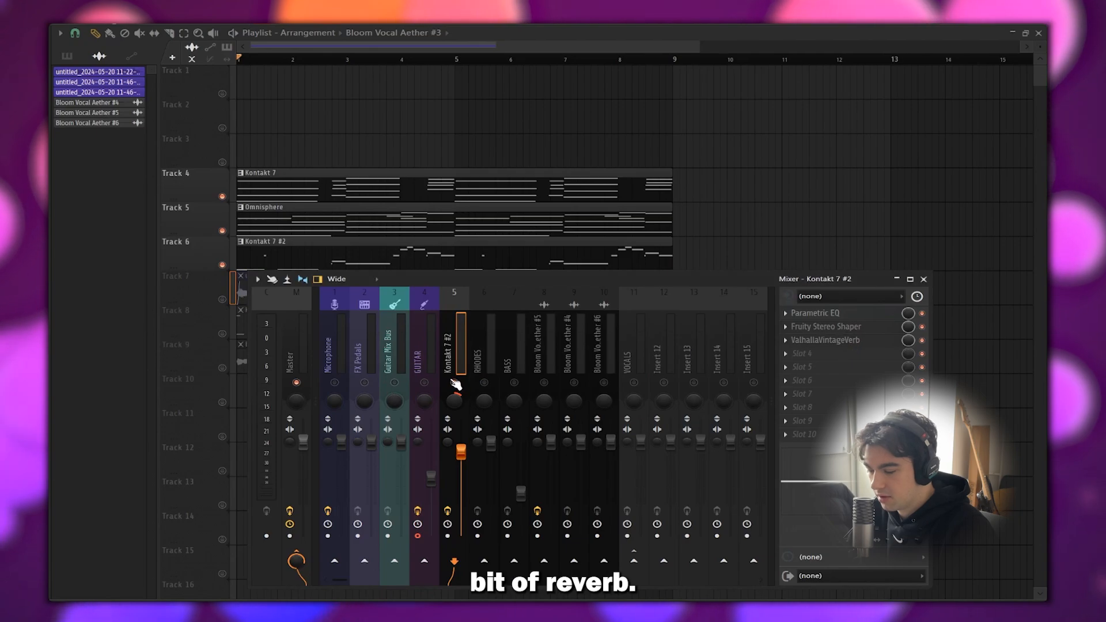
Play the arrangement and add a Parametric EQ to the RHODES mixer track
{"action": "key", "text": "space"}
{"action": "key", "text": "F6"}
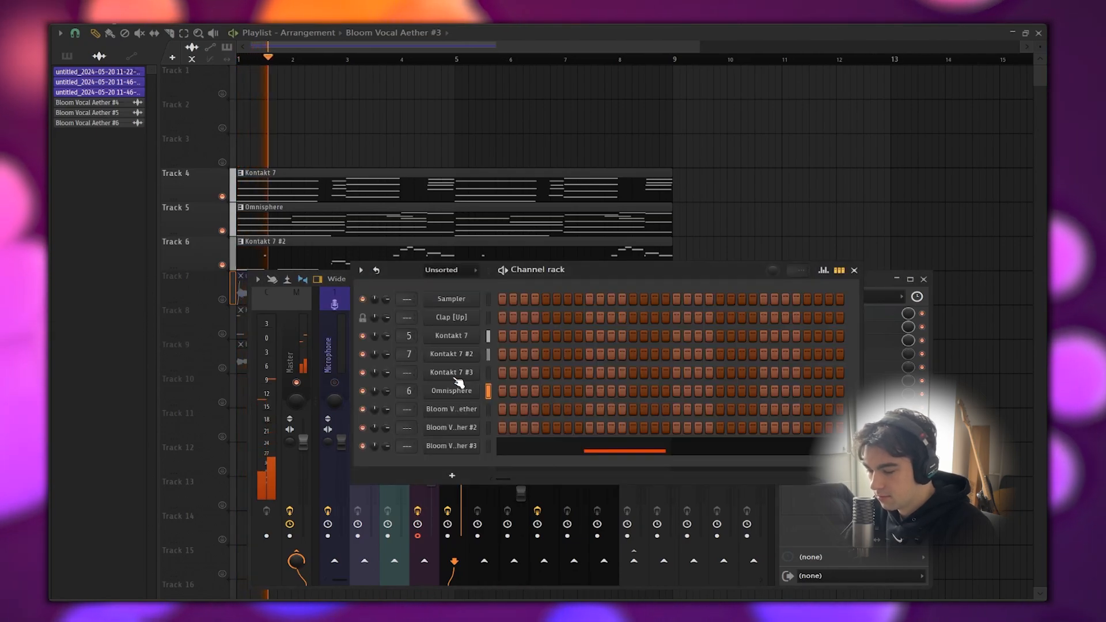
{"action": "left_click", "coordinate": [294, 177]}
{"action": "key", "text": "F9"}
{"action": "left_click", "coordinate": [569, 451]}
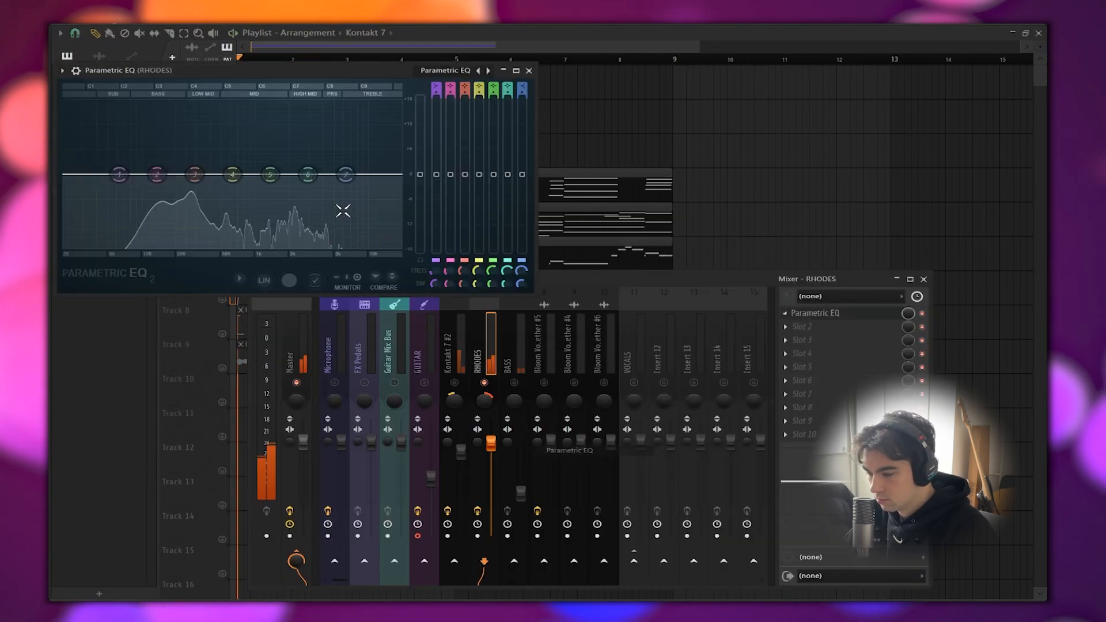
Pull down bands 1 and 6 of the RHODES Parametric EQ and reduce the mix of its ValhallaVintageVerb from 100 %
{"action": "left_click_drag", "start_coordinate": [119, 174], "coordinate": [159, 245]}
{"action": "left_click_drag", "start_coordinate": [308, 174], "coordinate": [383, 247]}
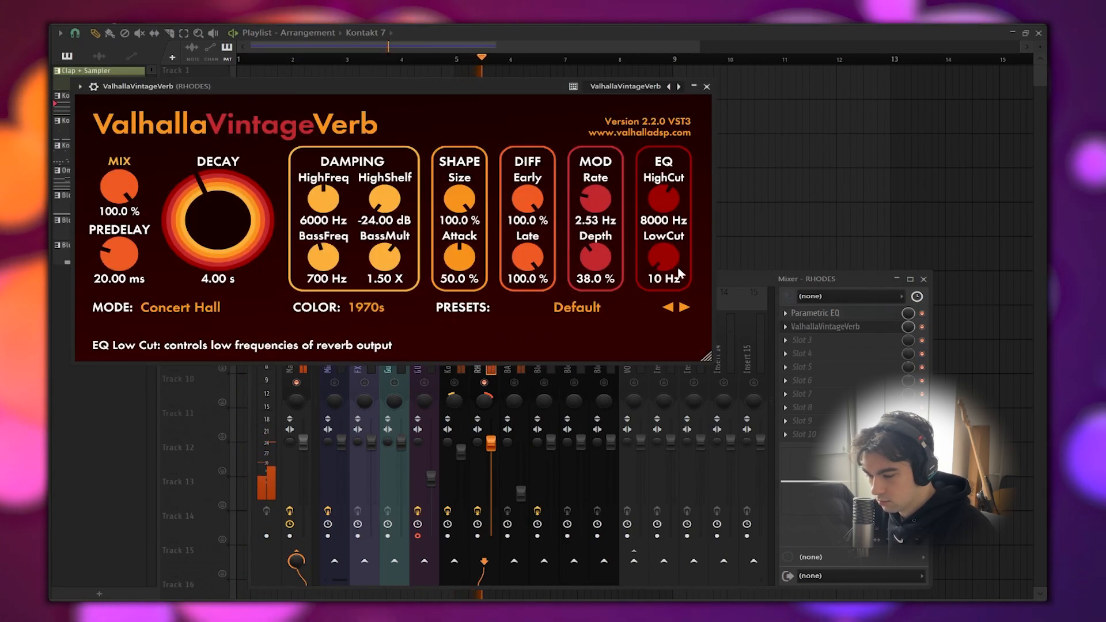
{"action": "left_click_drag", "start_coordinate": [119, 186], "coordinate": [141, 299]}
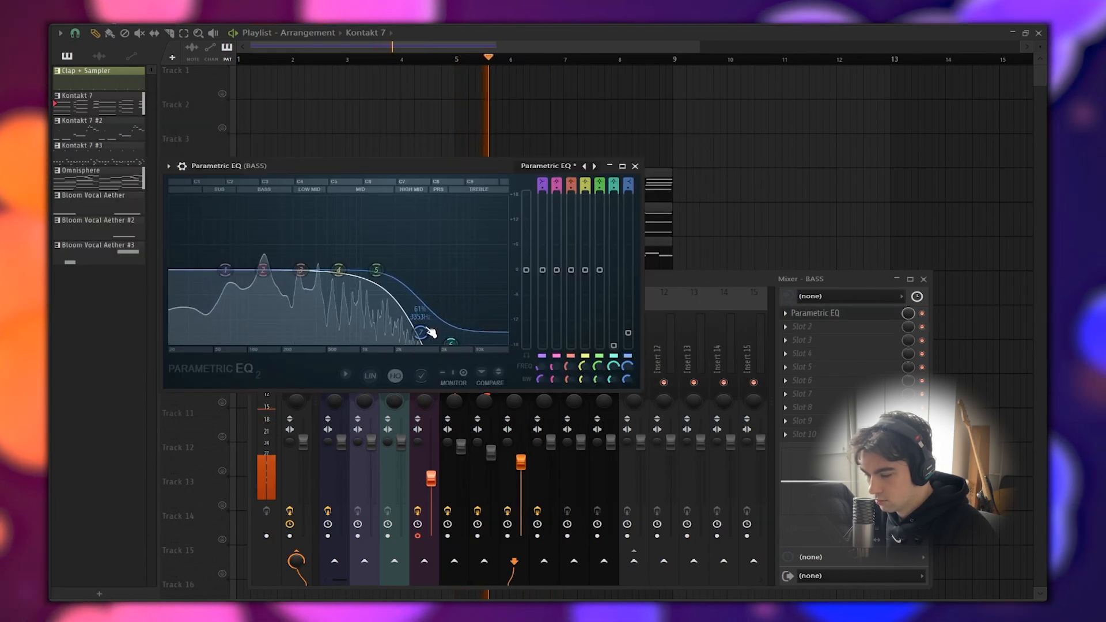
Roll off the highs with band 7 of the BASS Parametric EQ and audition Decapitator with the Beefy bass preset
{"action": "left_click_drag", "start_coordinate": [431, 333], "coordinate": [445, 347]}
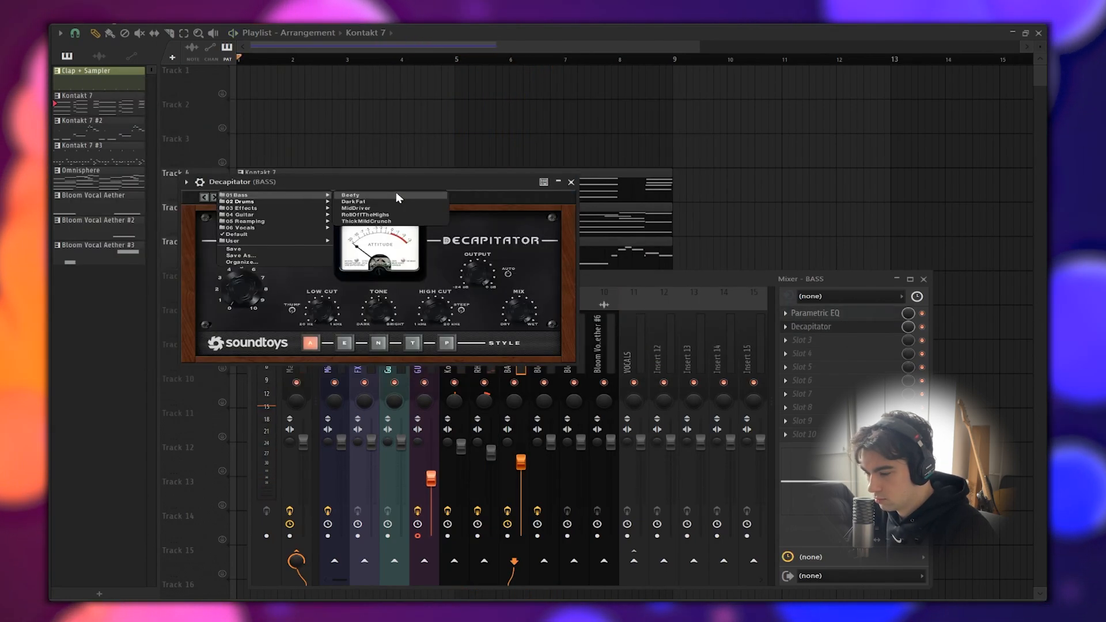
{"action": "left_click_drag", "start_coordinate": [388, 186], "coordinate": [432, 189]}
{"action": "key", "text": "space"}
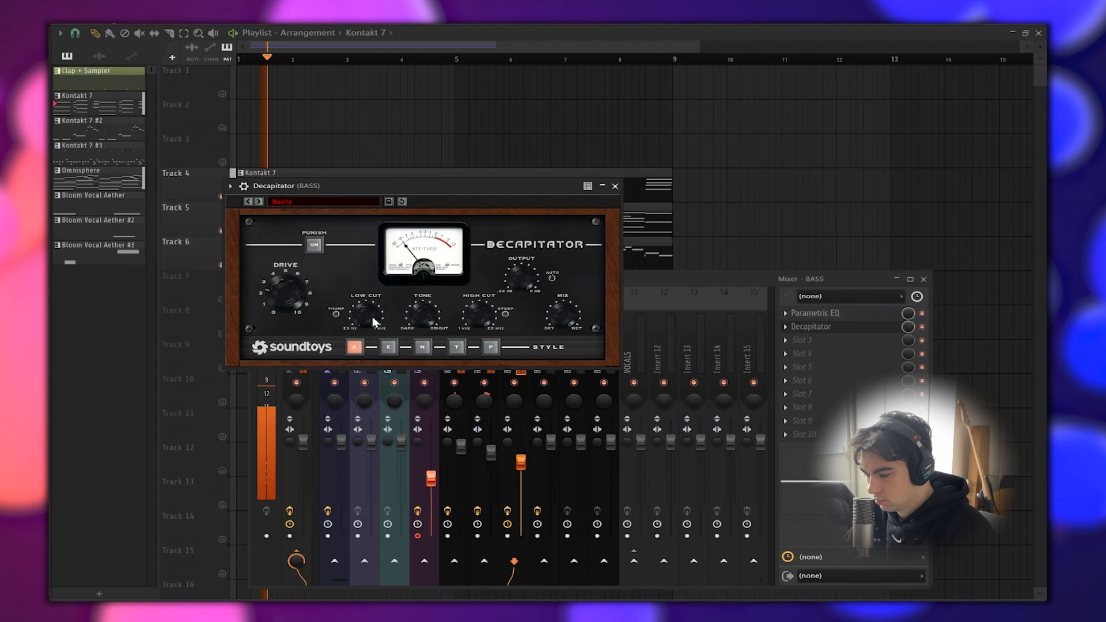
{"action": "left_click", "coordinate": [616, 187]}
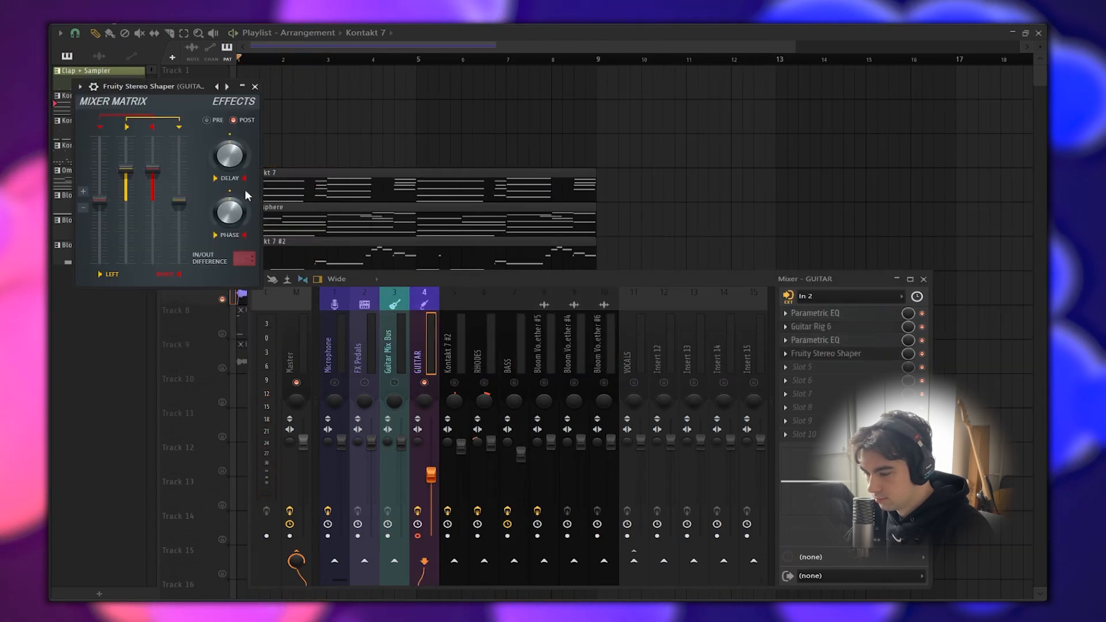
Close the GUITAR track's Fruity Stereo Shaper and unmute the BASS mixer track during playback
{"action": "left_click", "coordinate": [255, 88]}
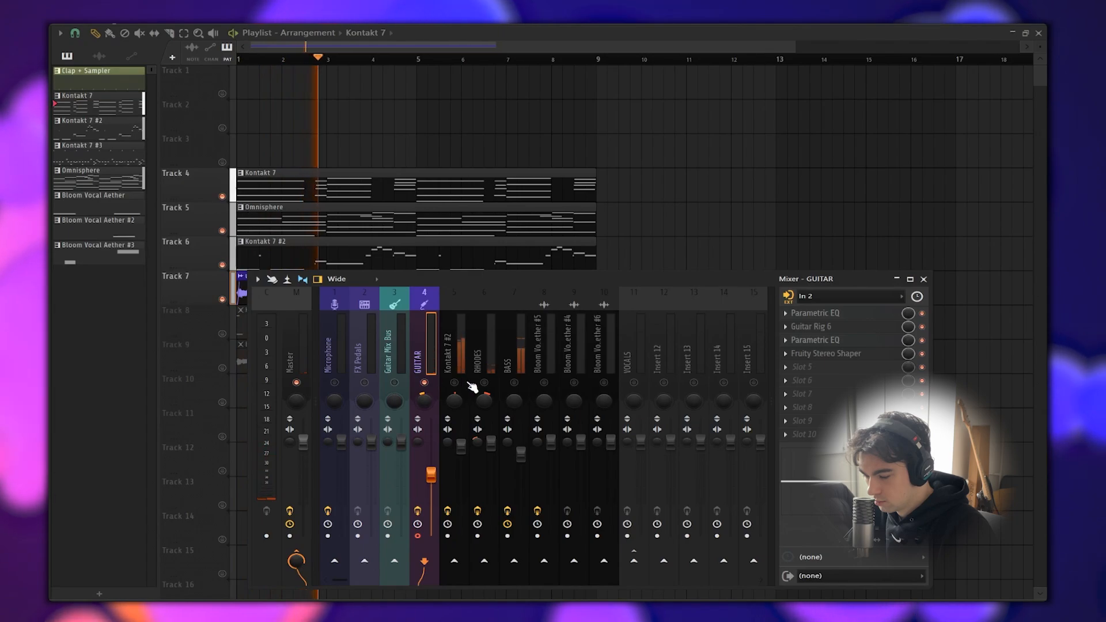
{"action": "left_click", "coordinate": [514, 383]}
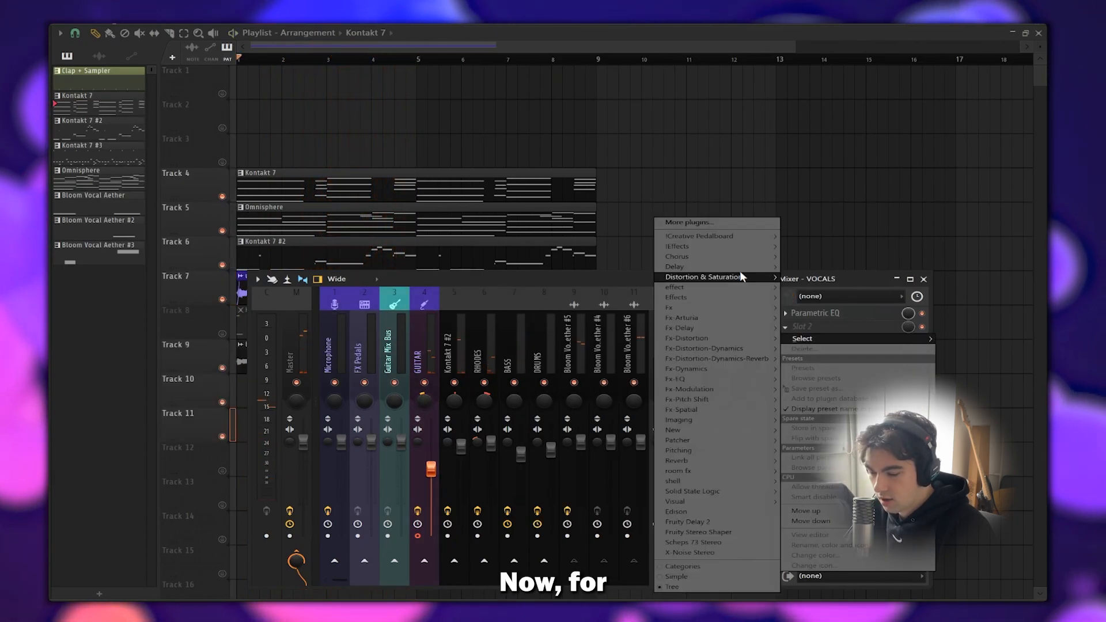
Add CLA-2A Stereo to the VOCALS mixer track and fine-tune it and the DeEsser threshold during playback
{"action": "left_click", "coordinate": [695, 224]}
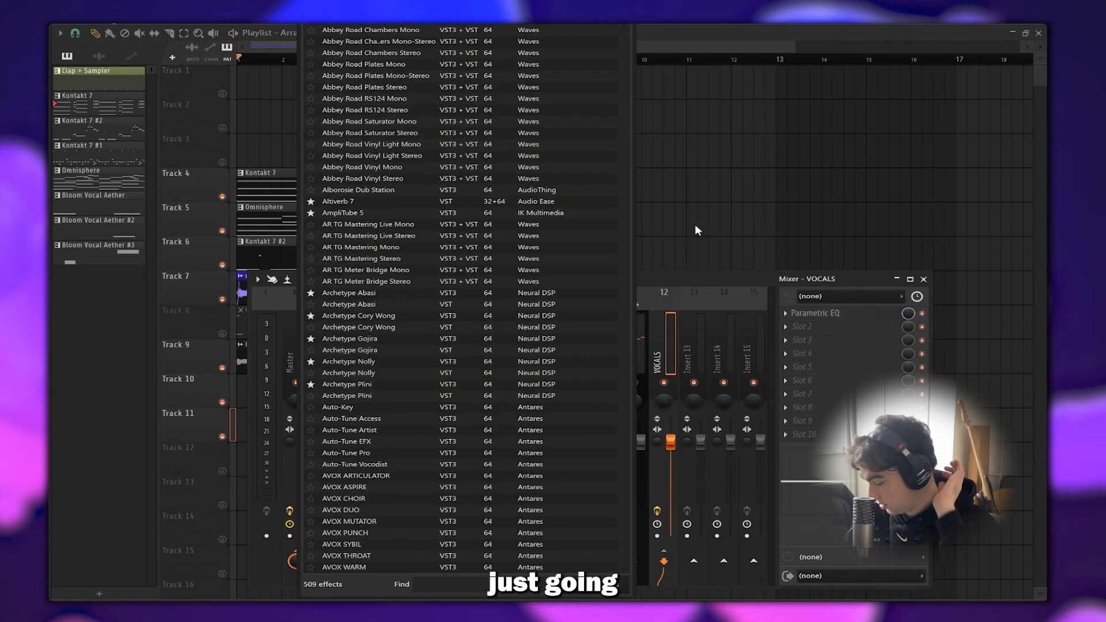
{"action": "type", "text": "cla"}
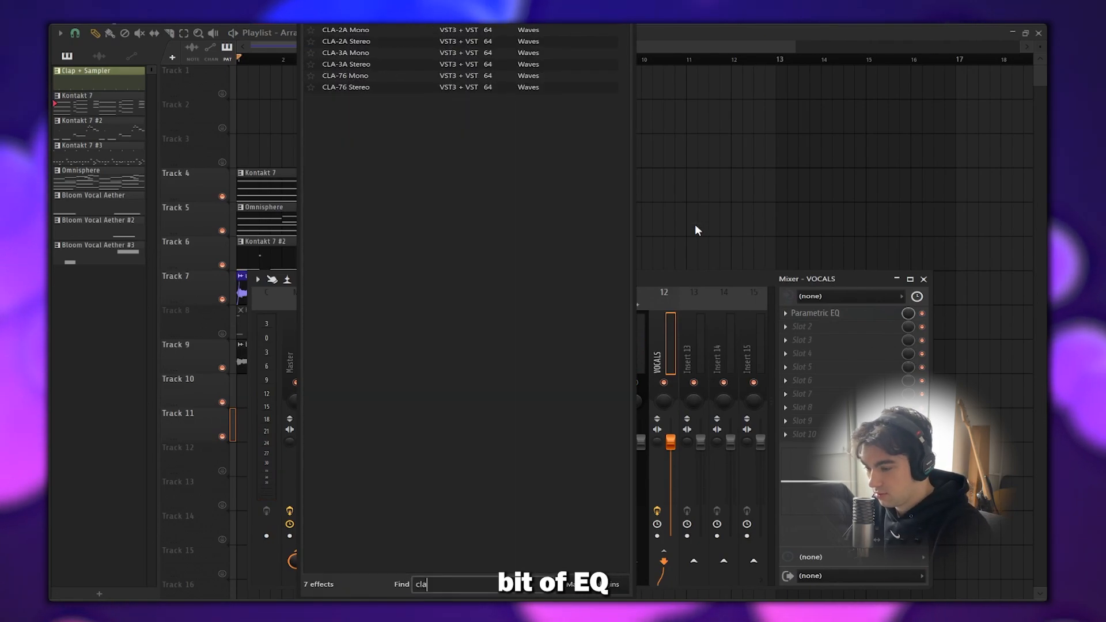
{"action": "left_click", "coordinate": [345, 42]}
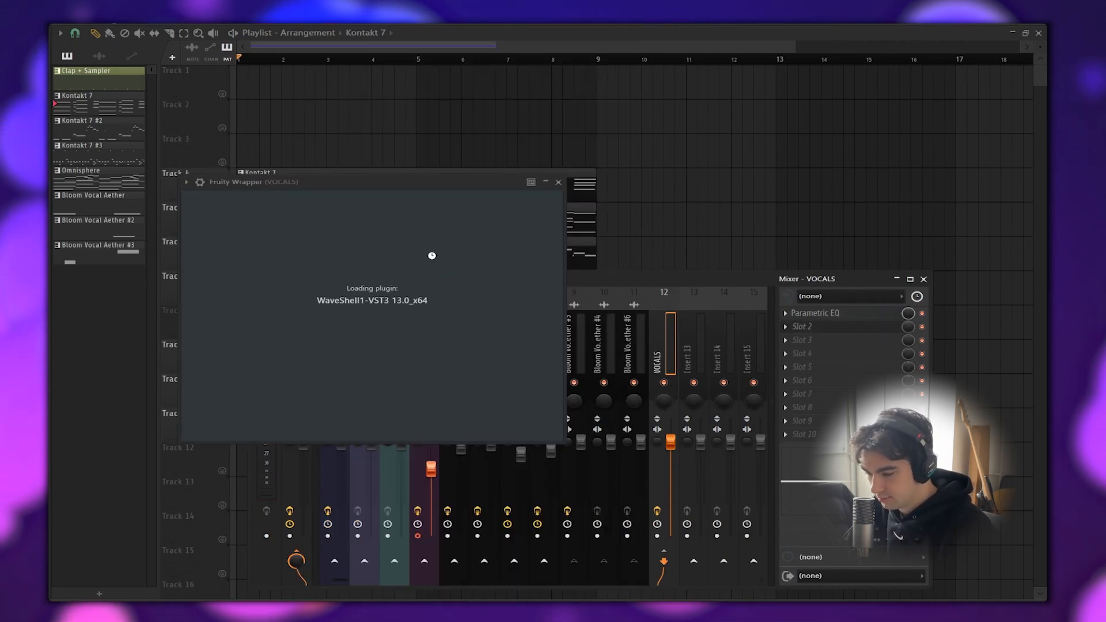
{"action": "left_click_drag", "start_coordinate": [429, 179], "coordinate": [515, 190]}
{"action": "key", "text": "space"}
{"action": "left_click_drag", "start_coordinate": [389, 277], "coordinate": [389, 281]}
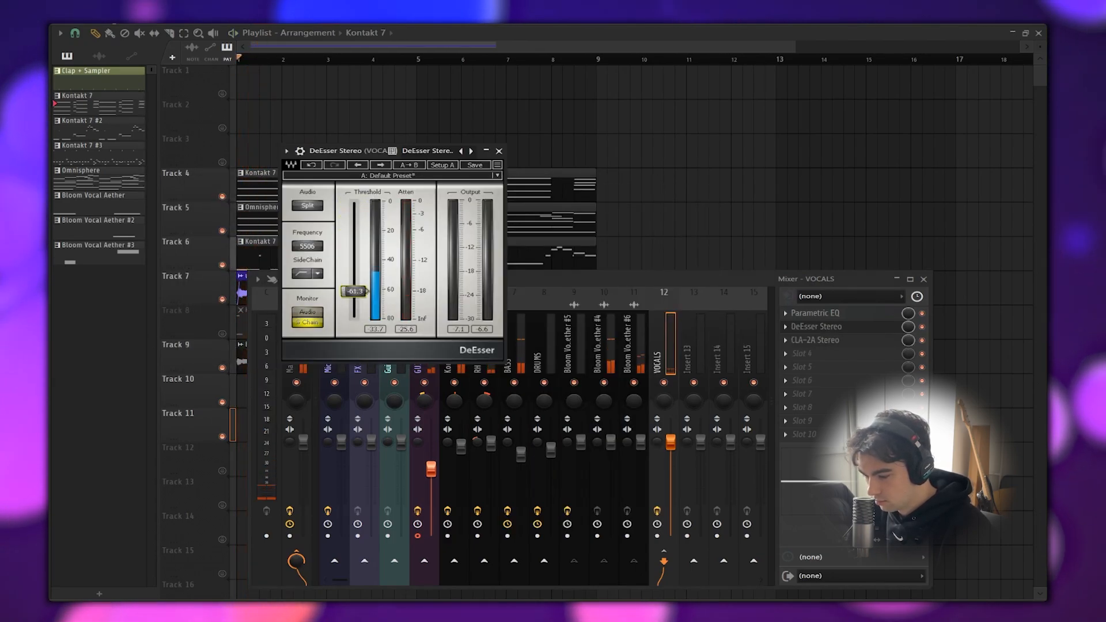
{"action": "left_click_drag", "start_coordinate": [354, 277], "coordinate": [354, 271]}
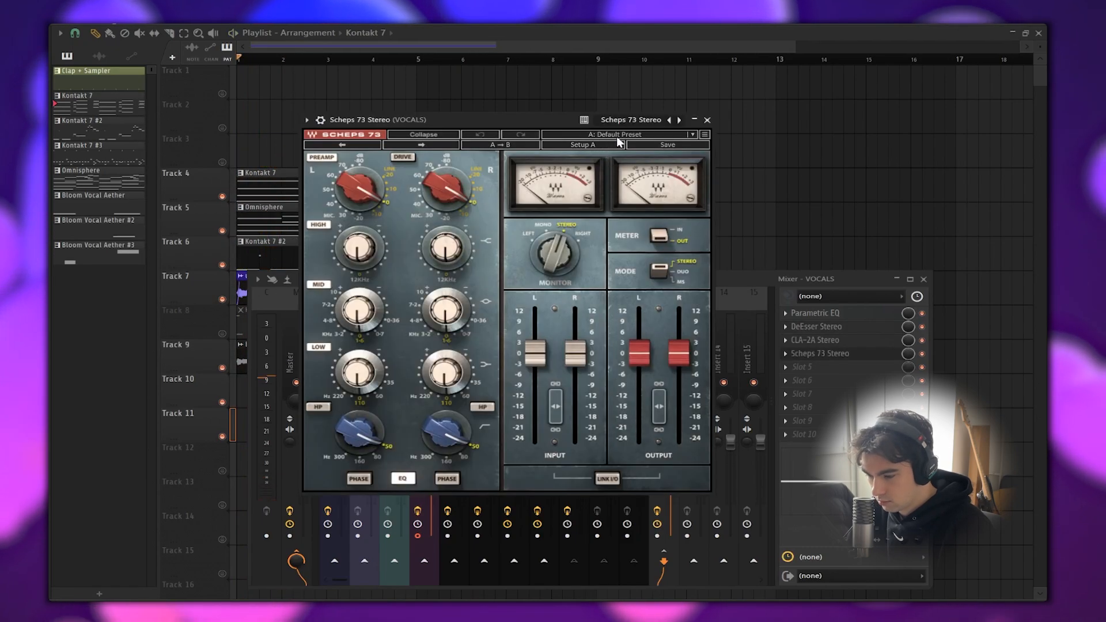
Load the Vocal 2 preset in Scheps 73 Stereo on the VOCALS track and close its ValhallaVintageVerb
{"action": "left_click", "coordinate": [614, 136]}
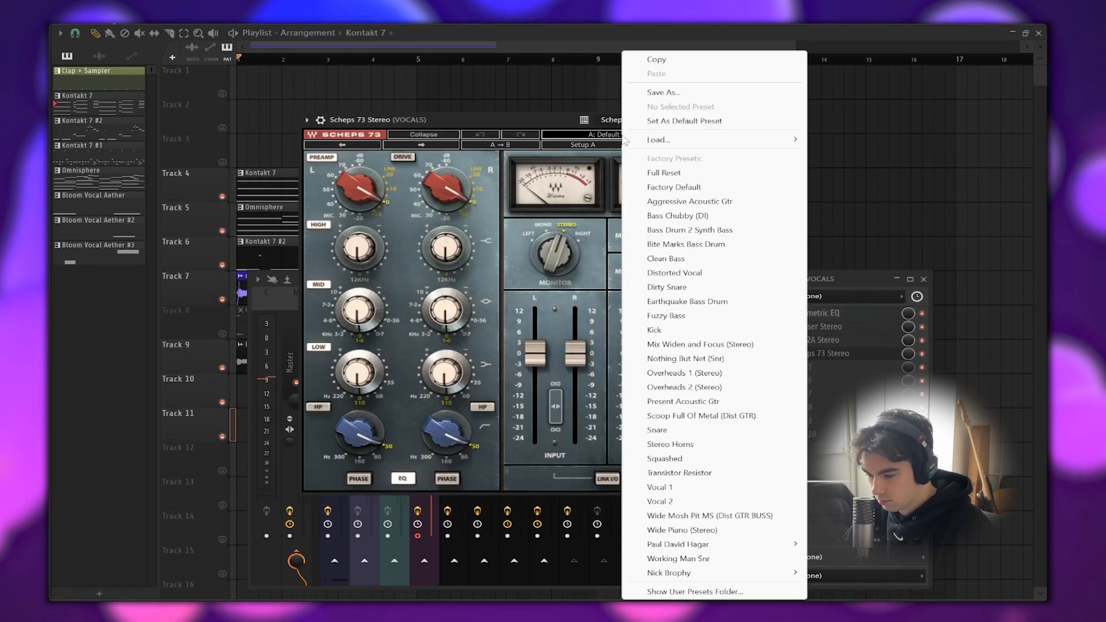
{"action": "left_click", "coordinate": [659, 501]}
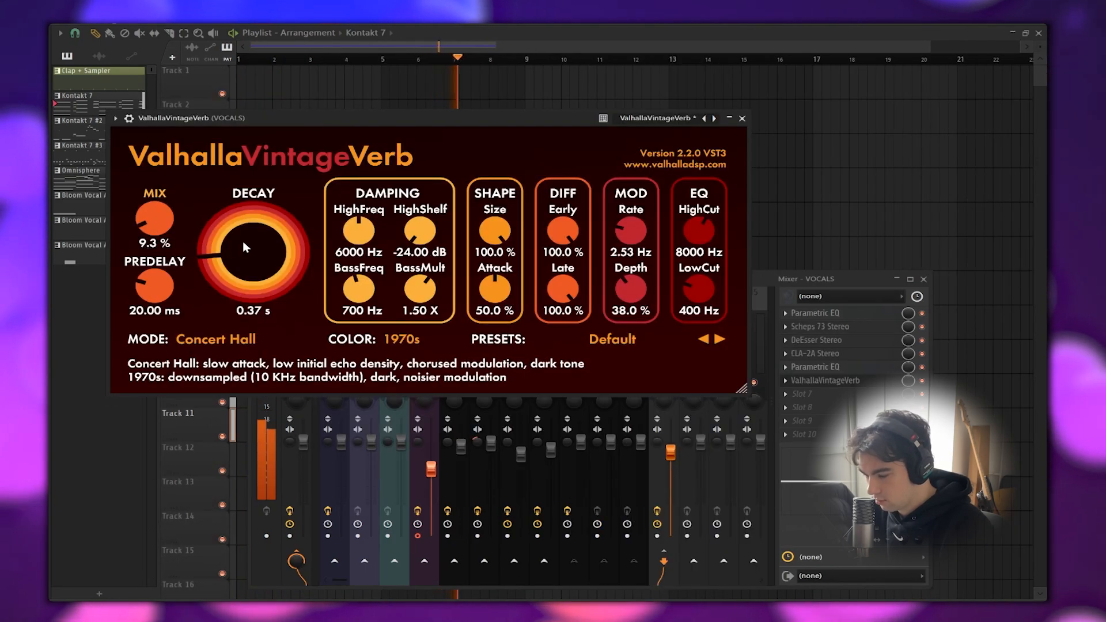
{"action": "left_click", "coordinate": [742, 118]}
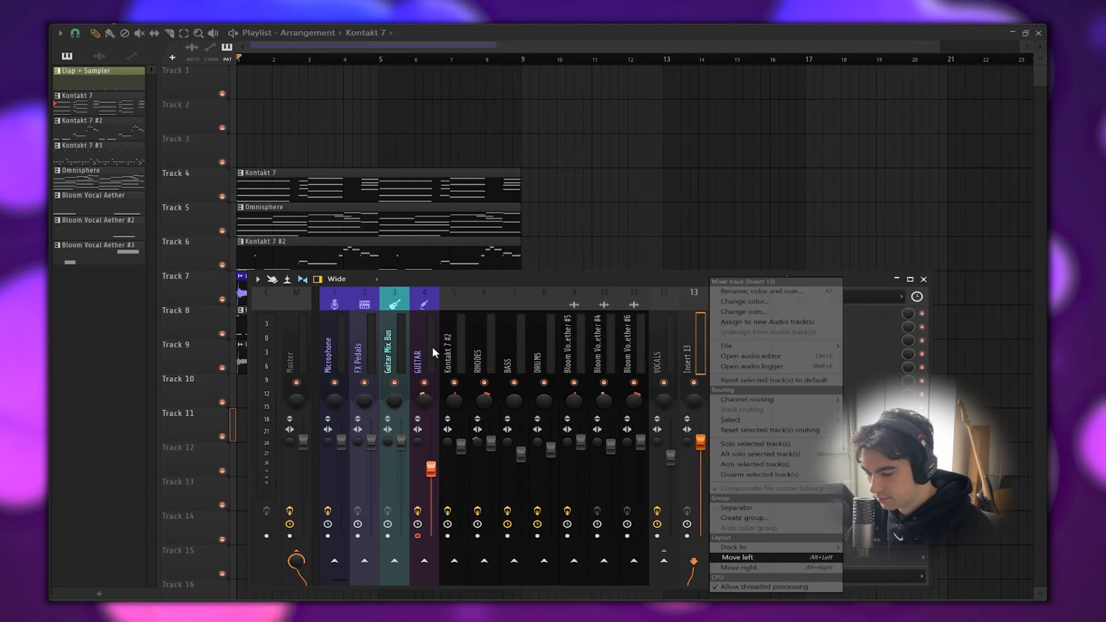
Route the mixer tracks from GUITAR through DRUMS to Insert 13 only
{"action": "left_click_drag", "start_coordinate": [432, 347], "coordinate": [541, 352]}
{"action": "right_click", "coordinate": [693, 562]}
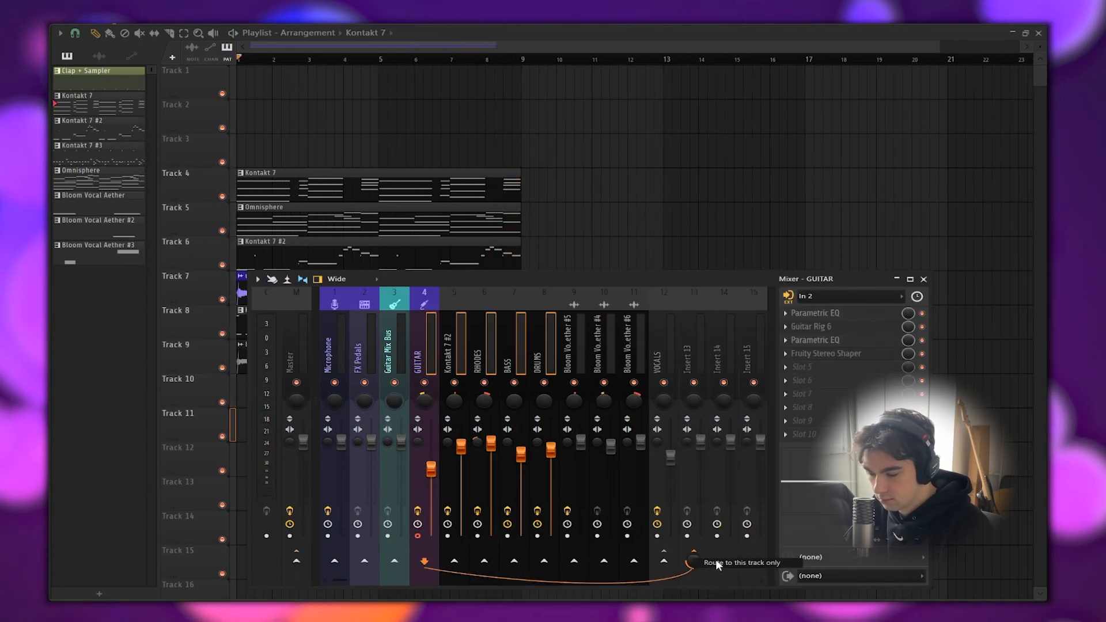
{"action": "left_click", "coordinate": [716, 563]}
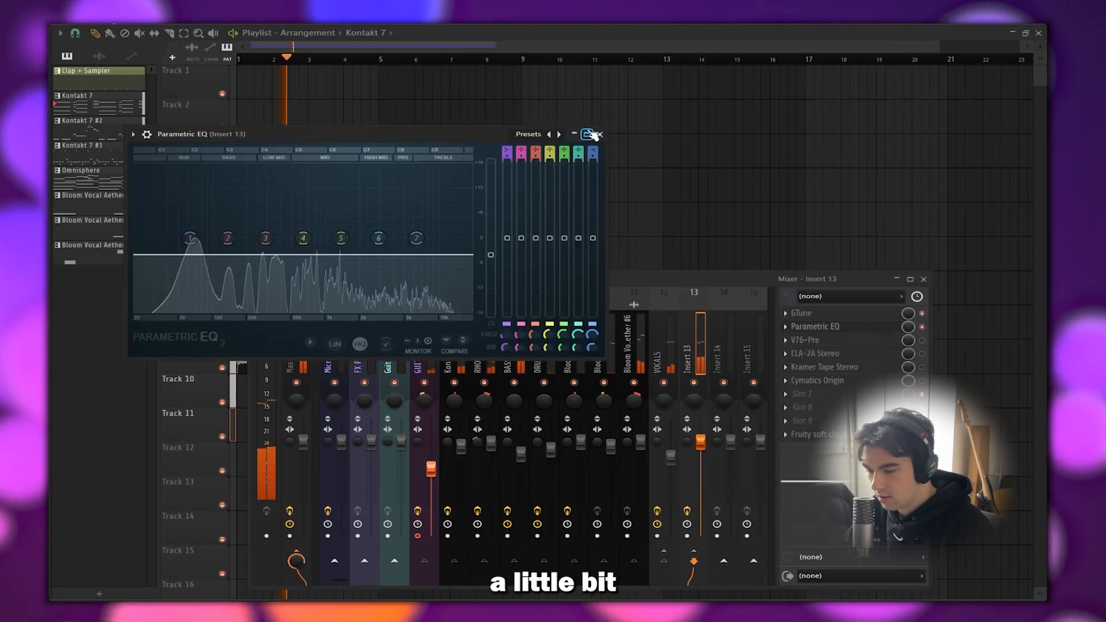
Review the Parametric EQ, Kramer Tape Stereo and Cymatics Origin effects on Insert 13 during playback
{"action": "left_click", "coordinate": [600, 134]}
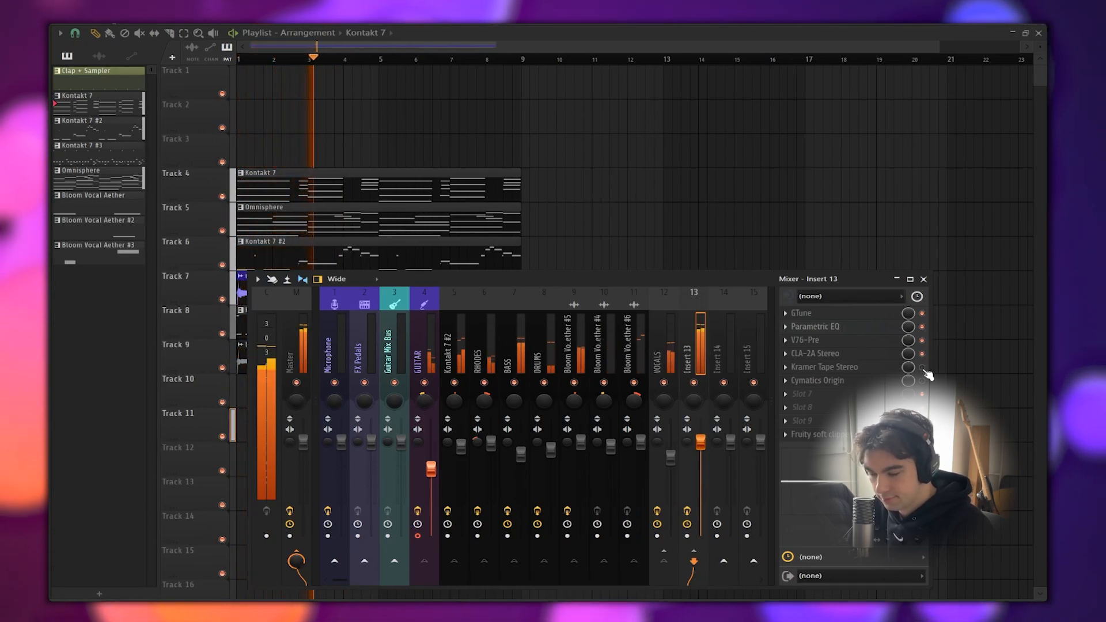
{"action": "left_click", "coordinate": [858, 369]}
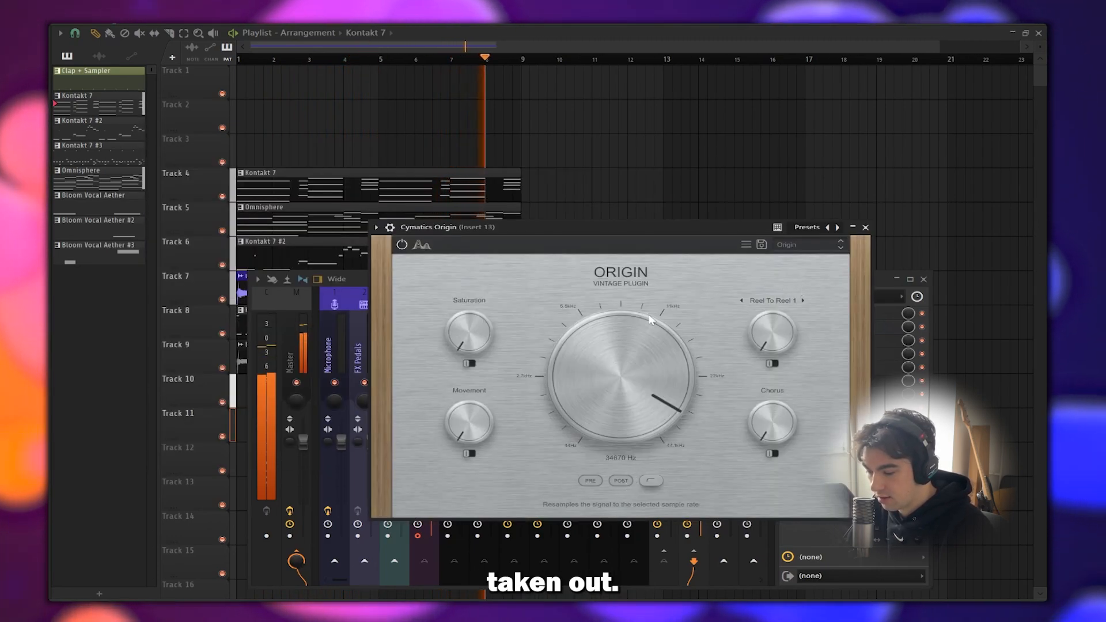
{"action": "left_click", "coordinate": [865, 227]}
Load another effect from the !Effects group into a slot of Insert 13
{"action": "left_click", "coordinate": [798, 352]}
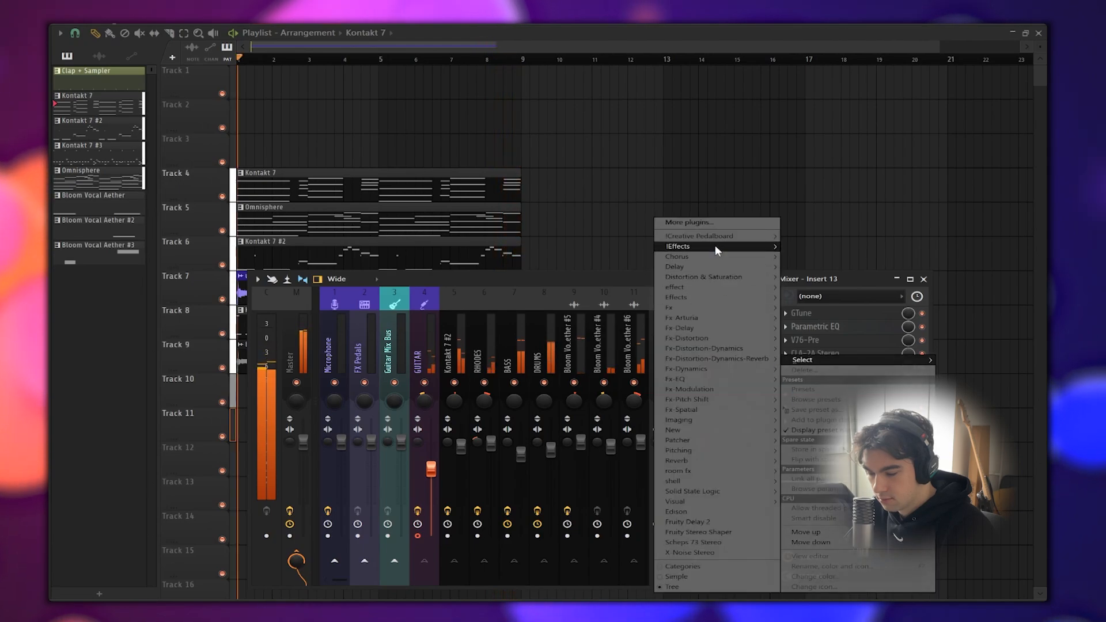
{"action": "mouse_move", "coordinate": [714, 245]}
{"action": "left_click", "coordinate": [608, 449]}
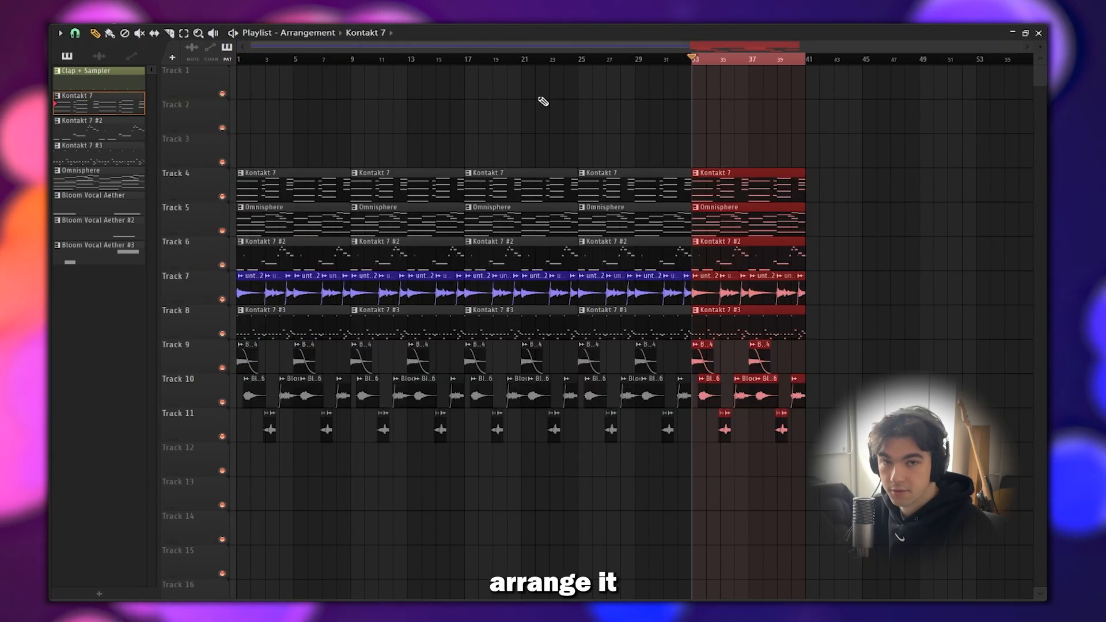
Shift the last Kontakt 7 clip on Track 4 about four bars to the right, past bar 33
{"action": "left_click_drag", "start_coordinate": [745, 188], "coordinate": [803, 188]}
{"action": "scroll", "coordinate": [827, 189], "scroll_direction": "up", "scroll_amount": 5}
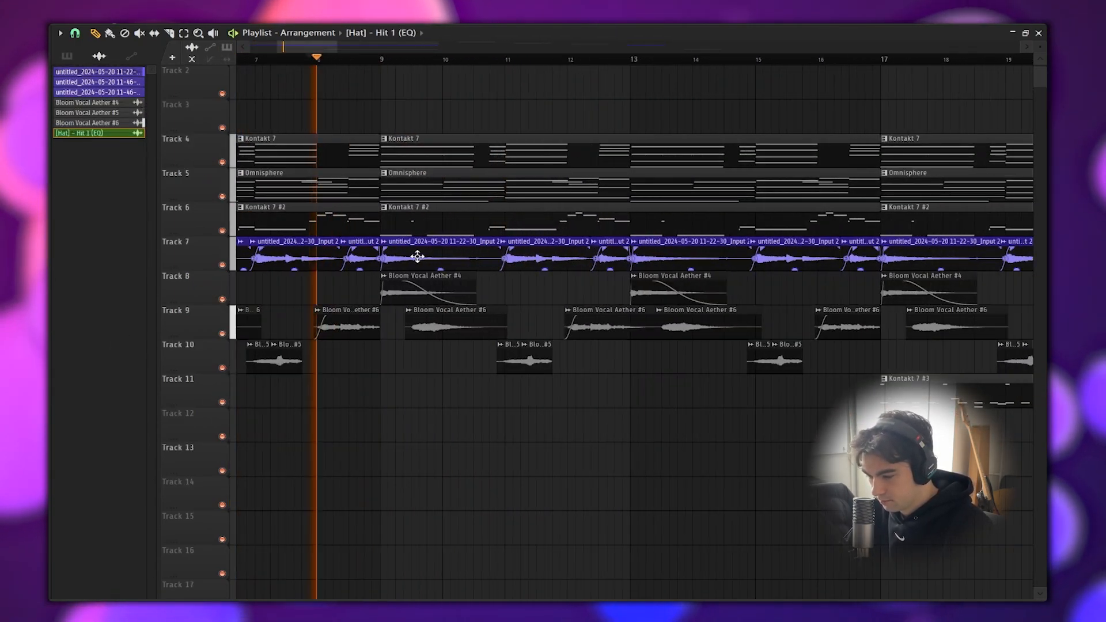
{"action": "scroll", "coordinate": [382, 142], "scroll_direction": "right", "scroll_amount": 10}
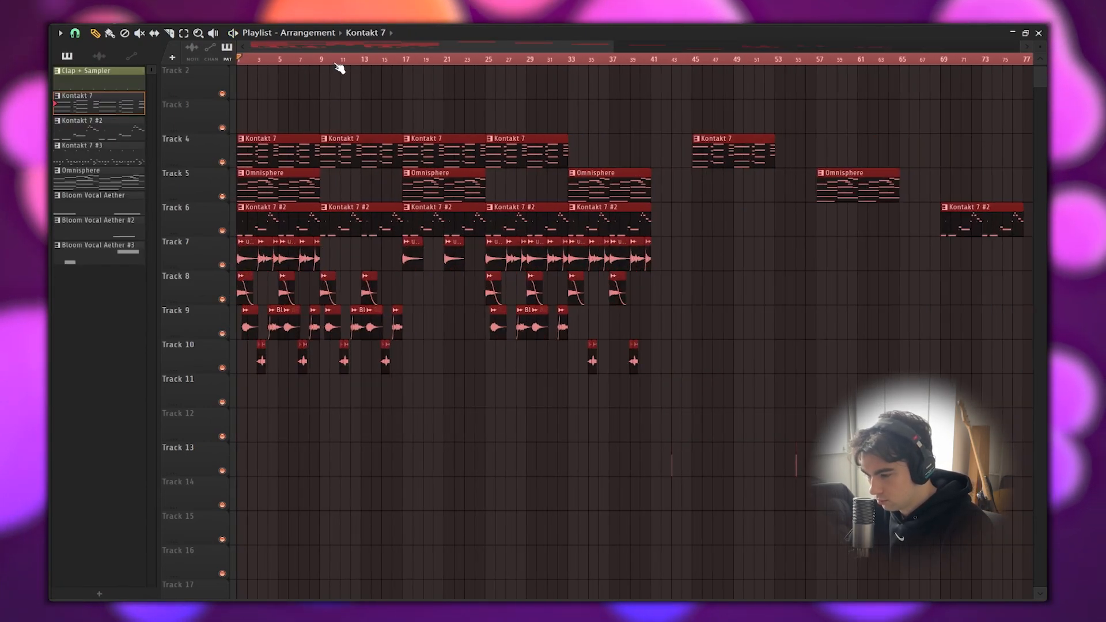
Select every clip in the arrangement and consolidate them to 16-bit WAV audio with insert and master effects enabled
{"action": "key", "text": "ctrl+a"}
{"action": "key", "text": "ctrl+alt+c"}
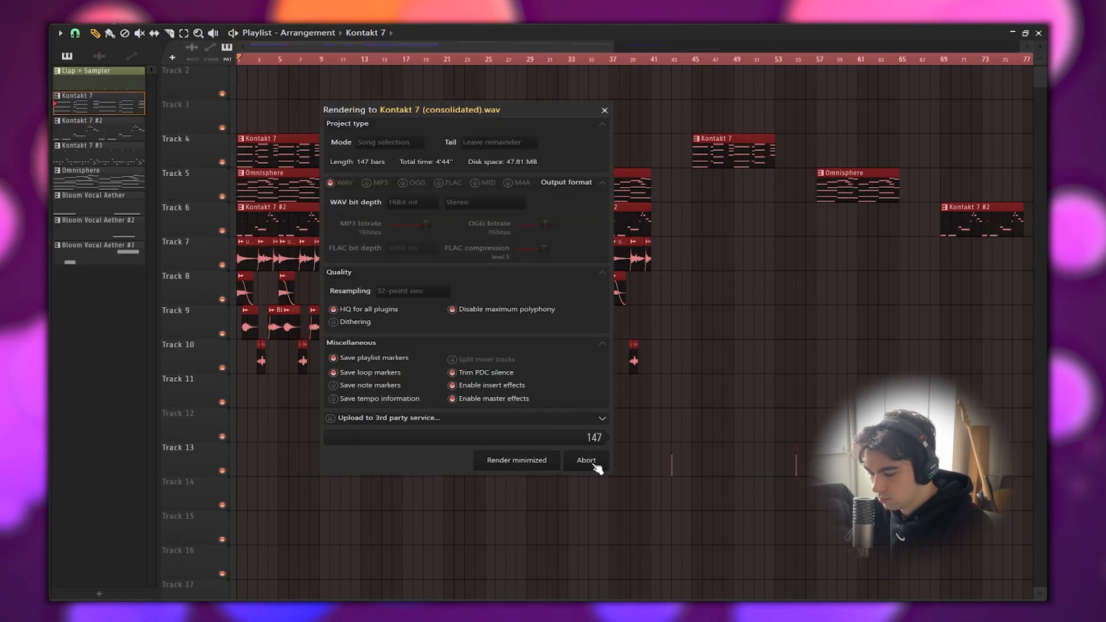